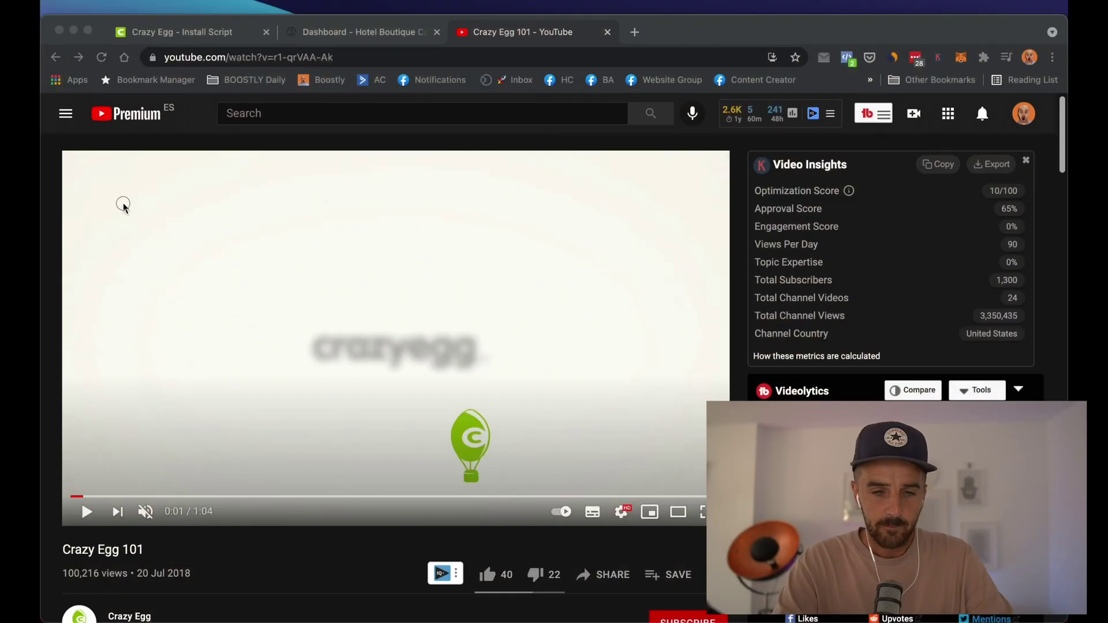
Start playing the 'Crazy Egg 101' YouTube video (20 Jul 2018) to watch the introduction
{"action": "left_click", "coordinate": [124, 205]}
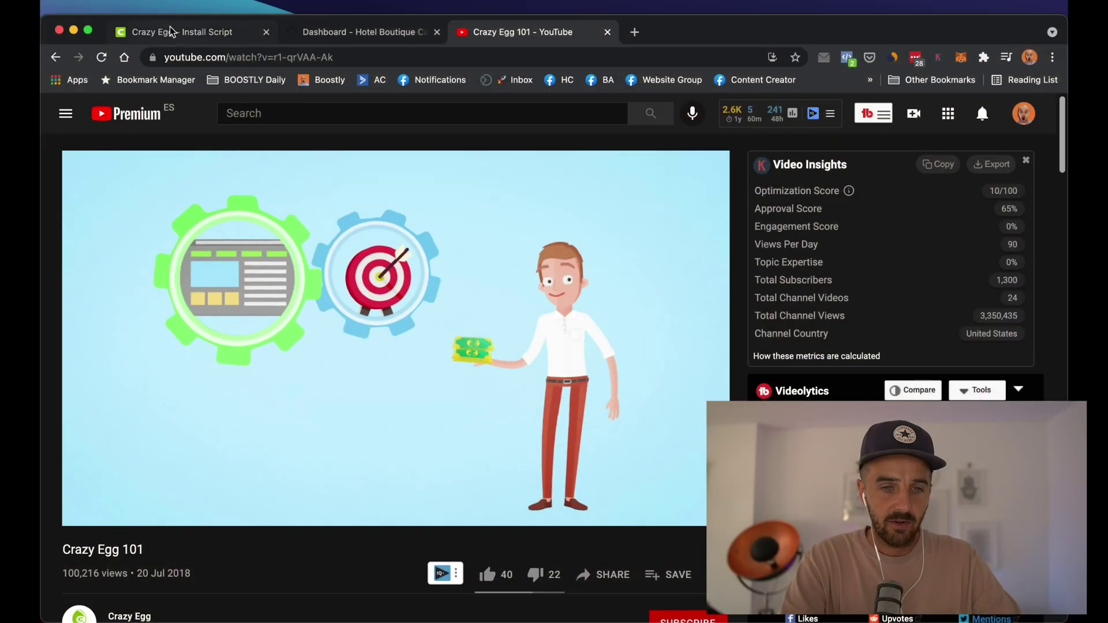
Cancel the Crazy Egg install setup, then look through the tracking-script installation options
{"action": "left_click", "coordinate": [173, 32]}
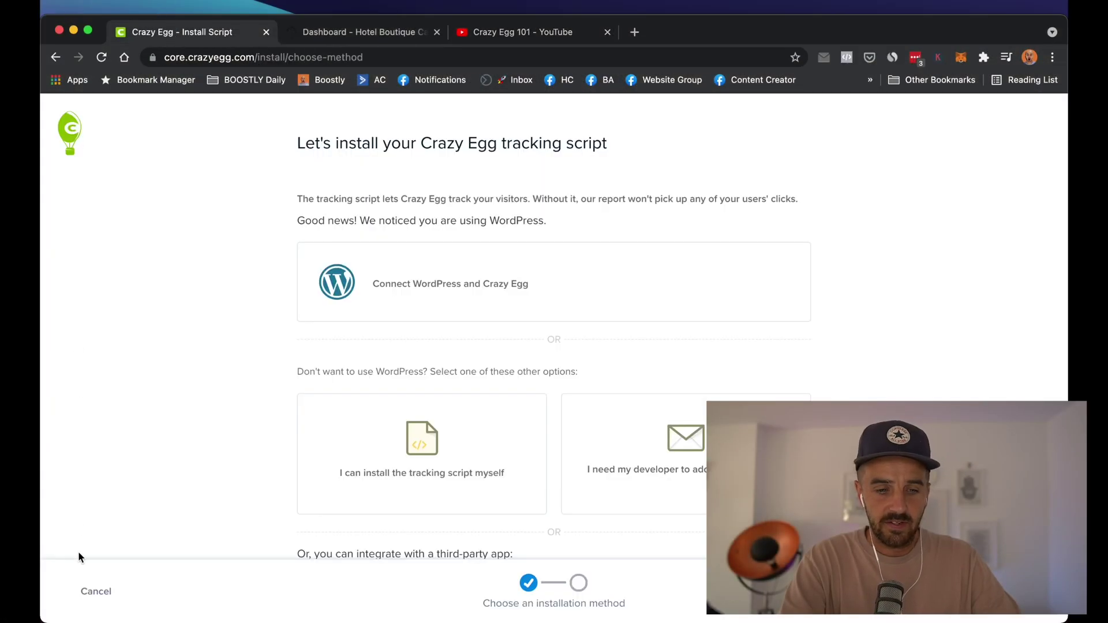
{"action": "left_click", "coordinate": [89, 590]}
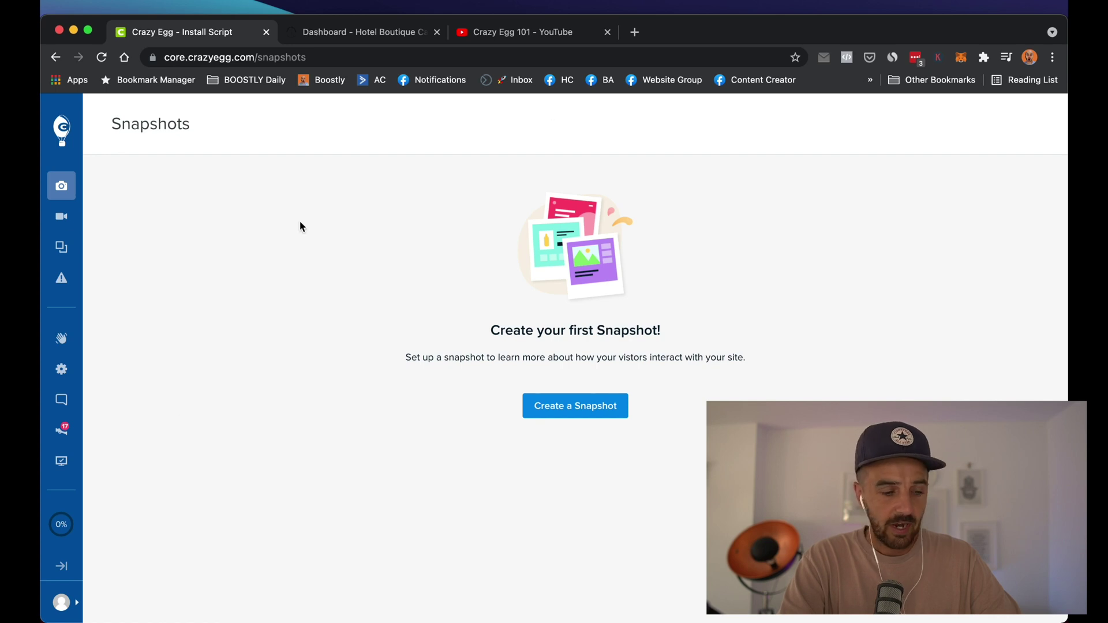
{"action": "left_click", "coordinate": [363, 39]}
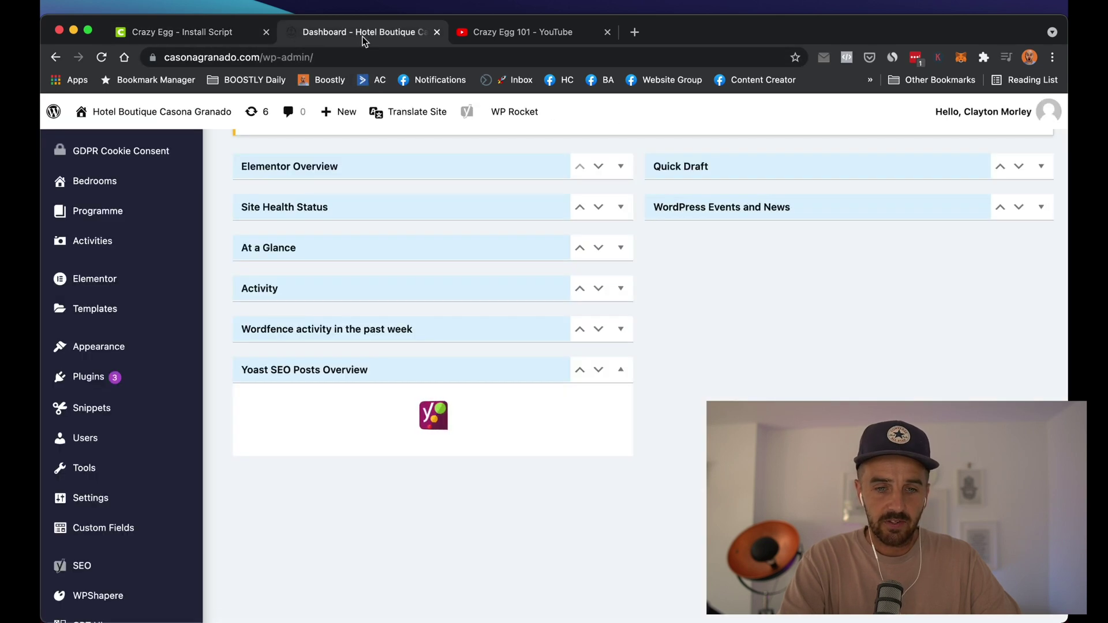
{"action": "left_click", "coordinate": [209, 42]}
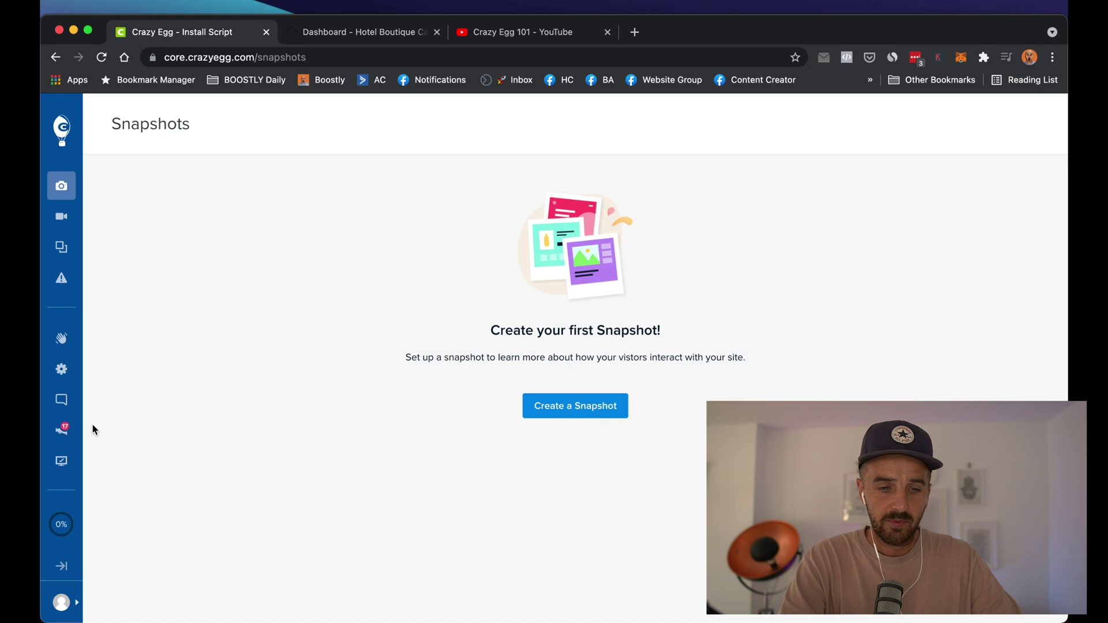
{"action": "left_click", "coordinate": [56, 462]}
{"action": "scroll", "coordinate": [329, 417], "scroll_direction": "down", "scroll_amount": 6}
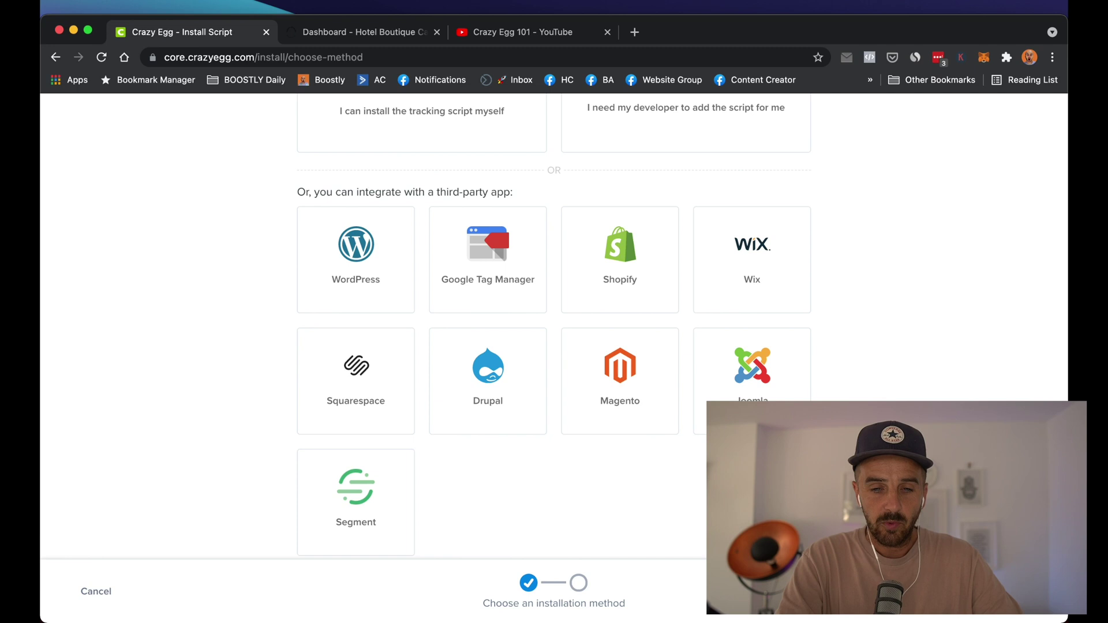
{"action": "scroll", "coordinate": [856, 368], "scroll_direction": "up", "scroll_amount": 6}
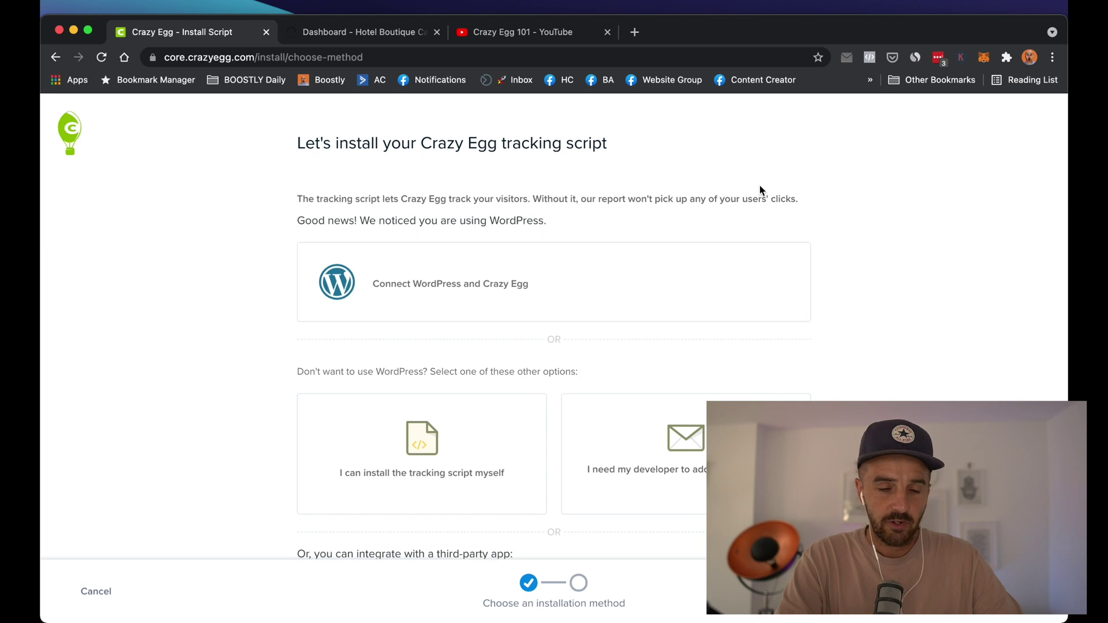
{"action": "scroll", "coordinate": [215, 354], "scroll_direction": "down", "scroll_amount": 5}
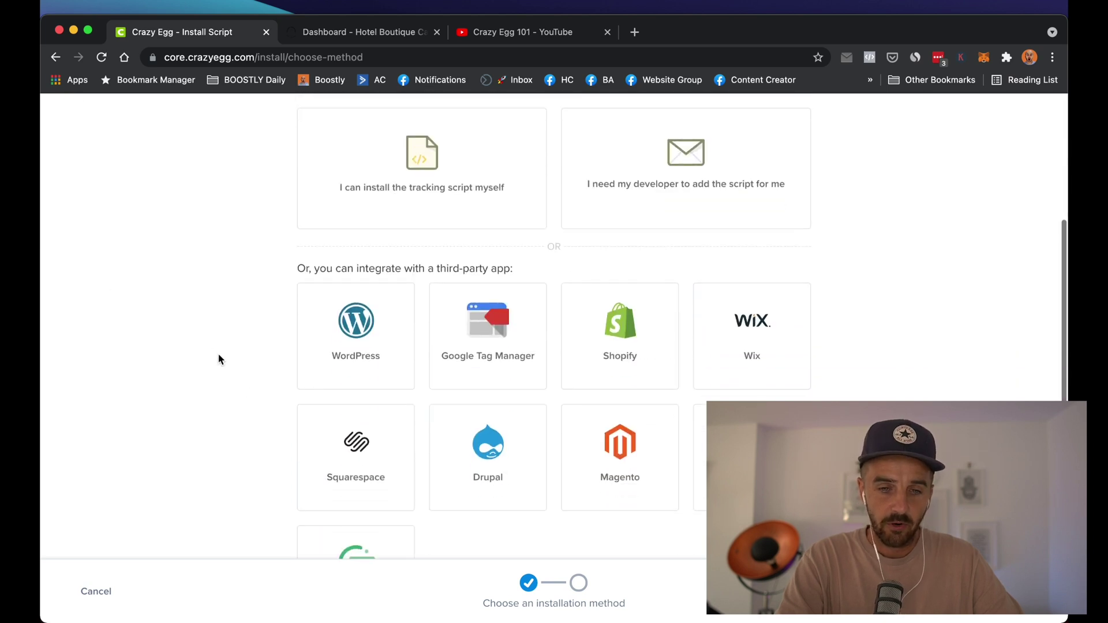
{"action": "scroll", "coordinate": [220, 361], "scroll_direction": "up", "scroll_amount": 5}
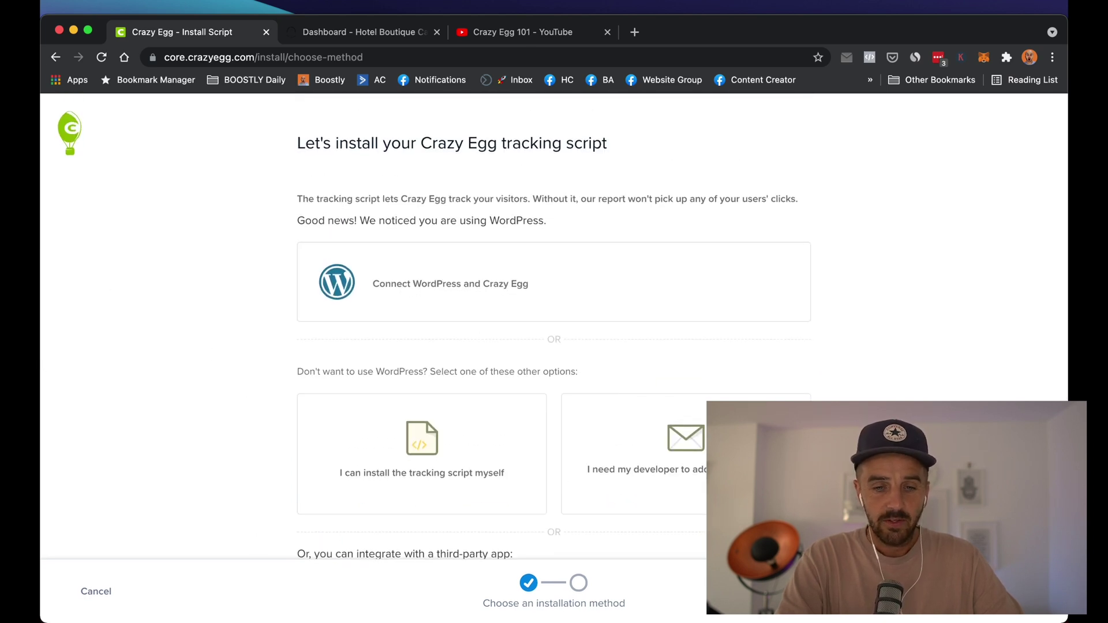
Check the WordPress plugins, leave the script install unfinished, and return to the empty Snapshots page
{"action": "left_click", "coordinate": [381, 32]}
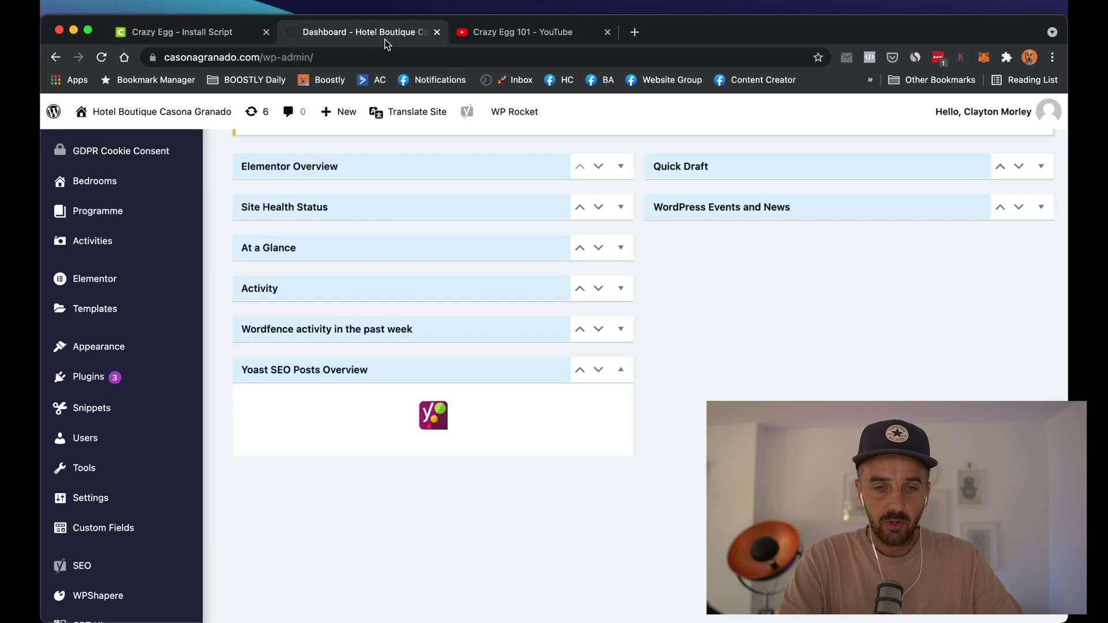
{"action": "left_click", "coordinate": [180, 35]}
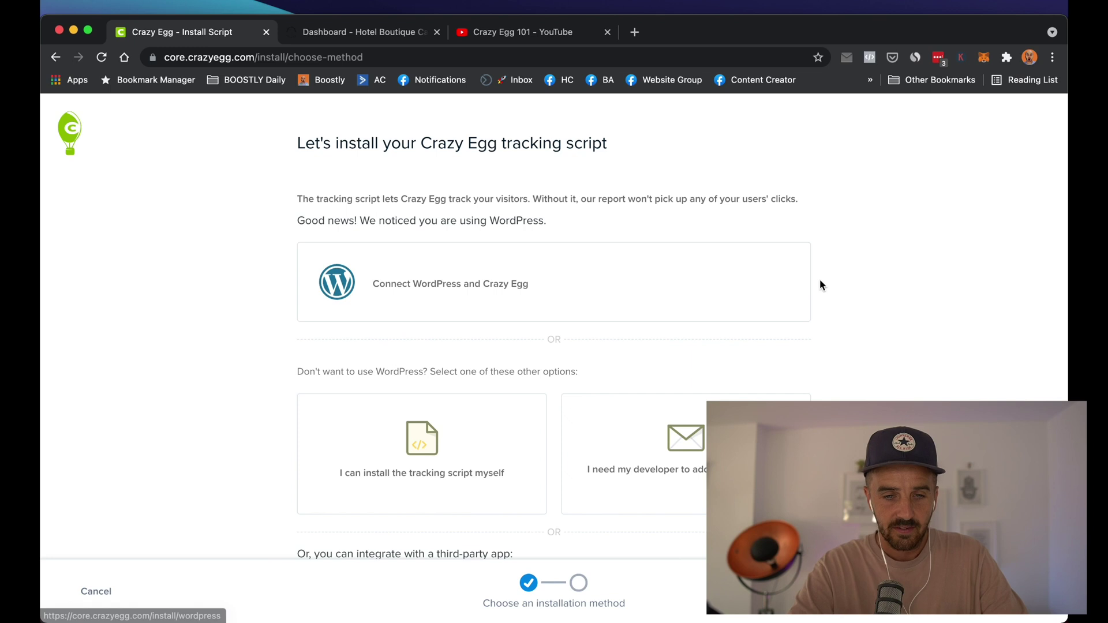
{"action": "left_click", "coordinate": [96, 592]}
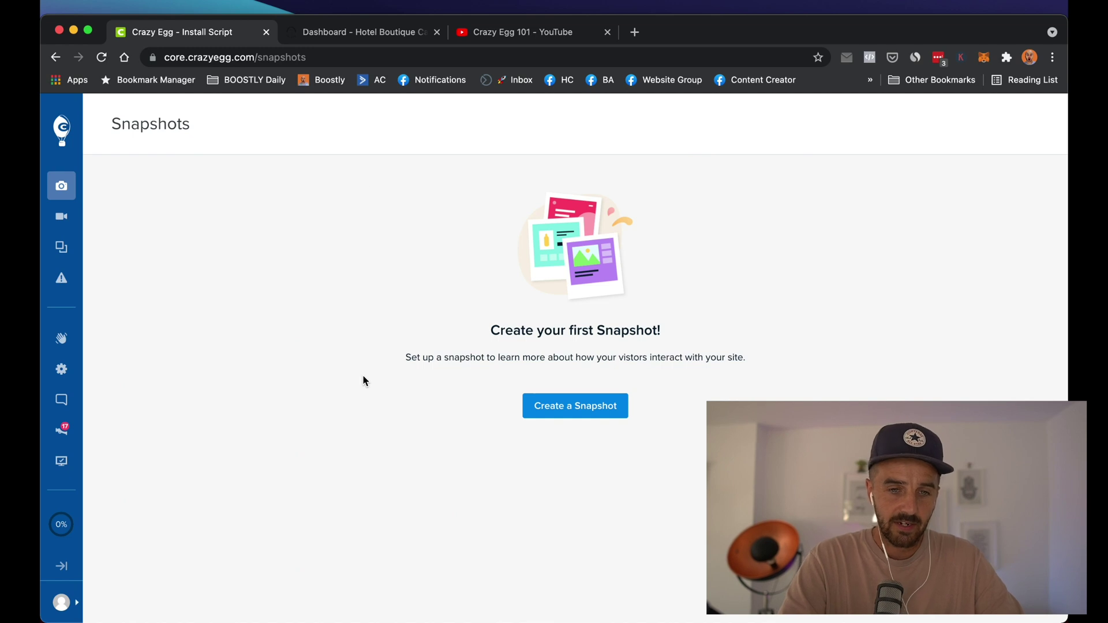
{"action": "left_click", "coordinate": [363, 32]}
{"action": "scroll", "coordinate": [167, 450], "scroll_direction": "down", "scroll_amount": 5}
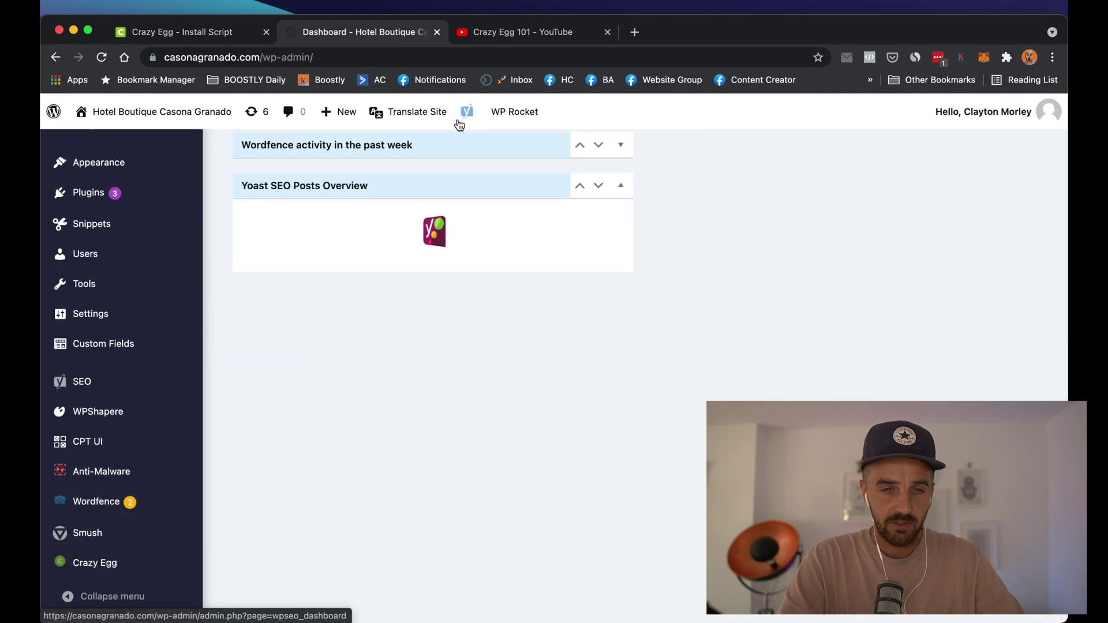
{"action": "left_click", "coordinate": [190, 35]}
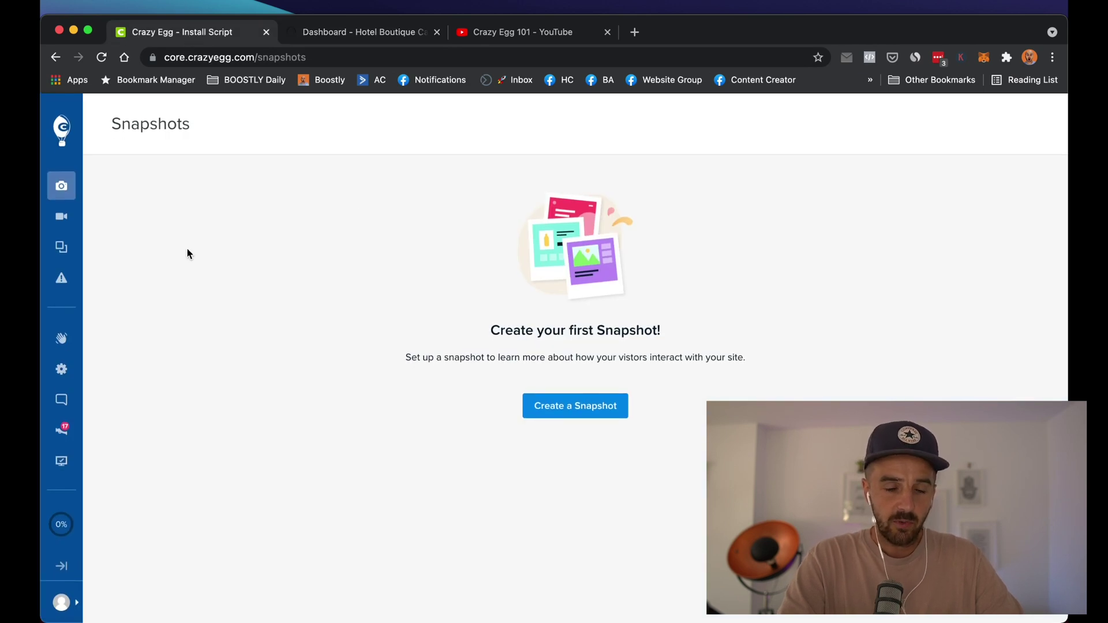
Start a single-page snapshot using the hotel homepage URL copied from the live site
{"action": "left_click", "coordinate": [587, 414]}
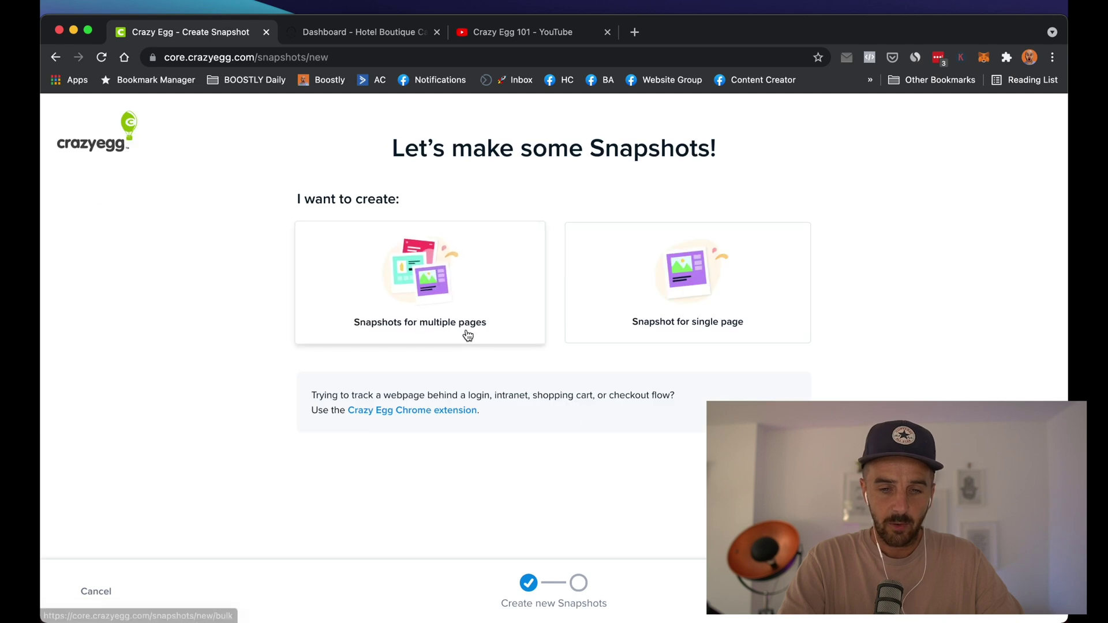
{"action": "left_click", "coordinate": [726, 285]}
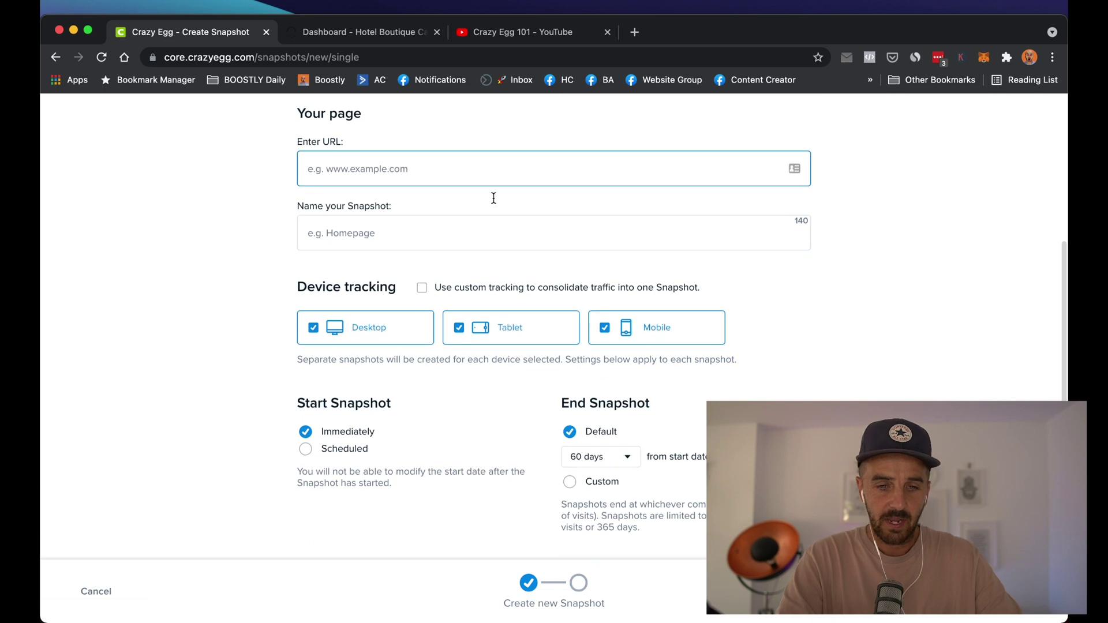
{"action": "left_click", "coordinate": [370, 34]}
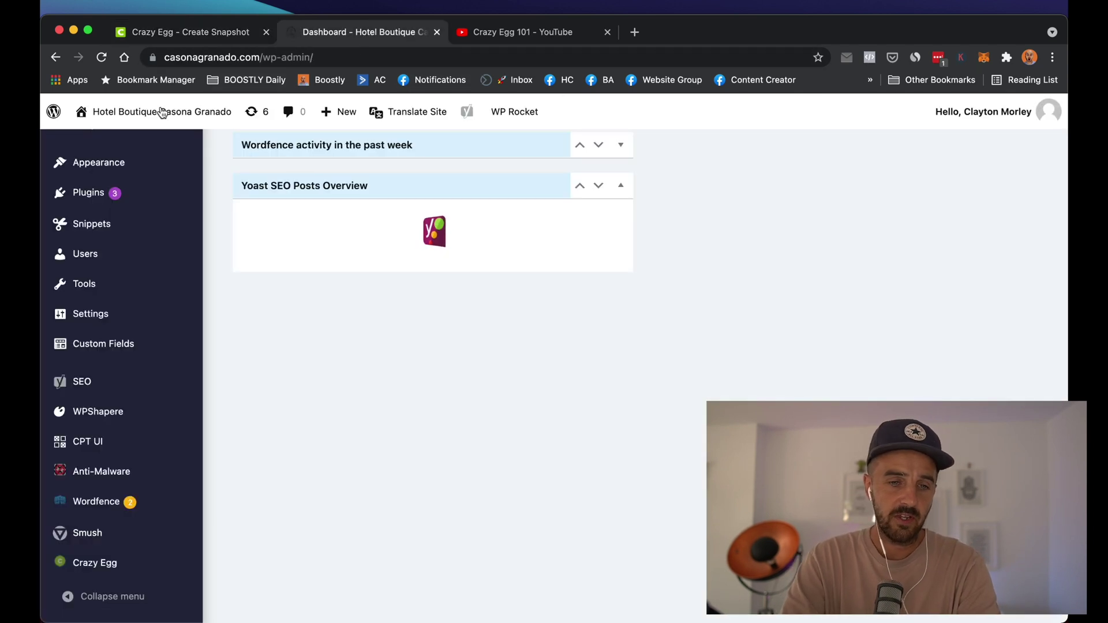
{"action": "left_click", "coordinate": [163, 113], "text": "super"}
{"action": "key", "text": "ctrl+Tab"}
{"action": "left_click", "coordinate": [298, 57]}
{"action": "key", "text": "super+c"}
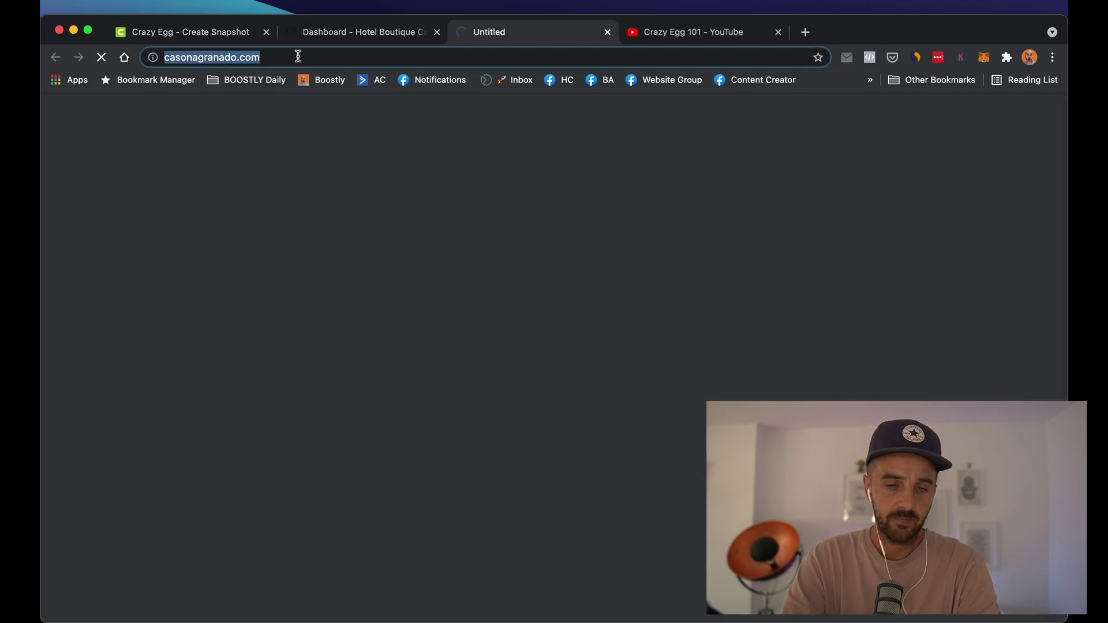
{"action": "left_click", "coordinate": [184, 32]}
{"action": "left_click", "coordinate": [424, 184]}
{"action": "key", "text": "super+v"}
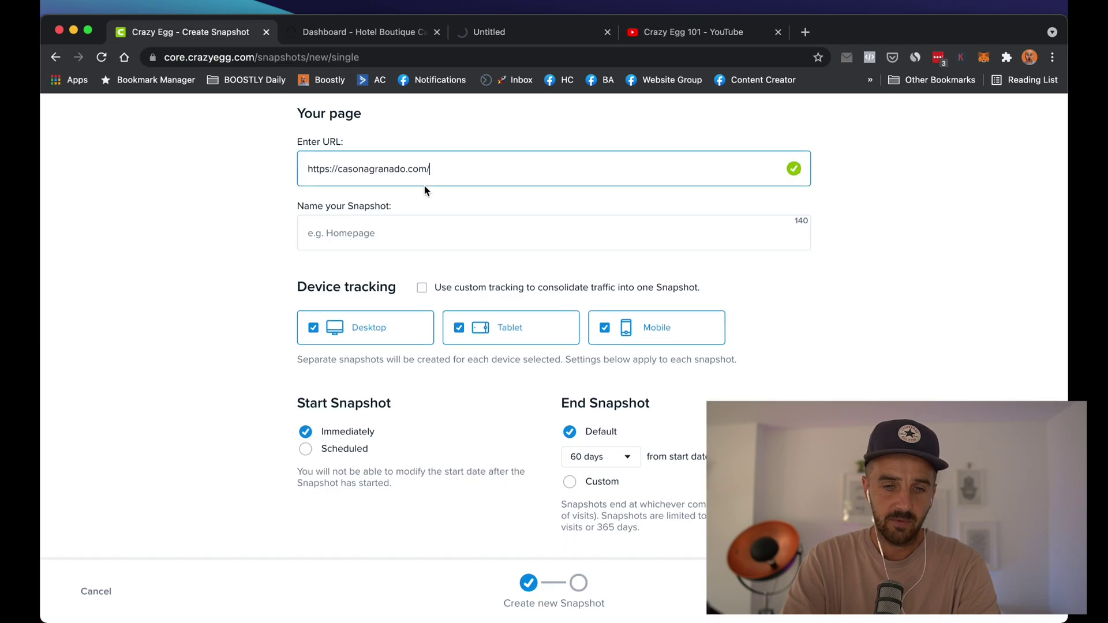
{"action": "left_click", "coordinate": [381, 240]}
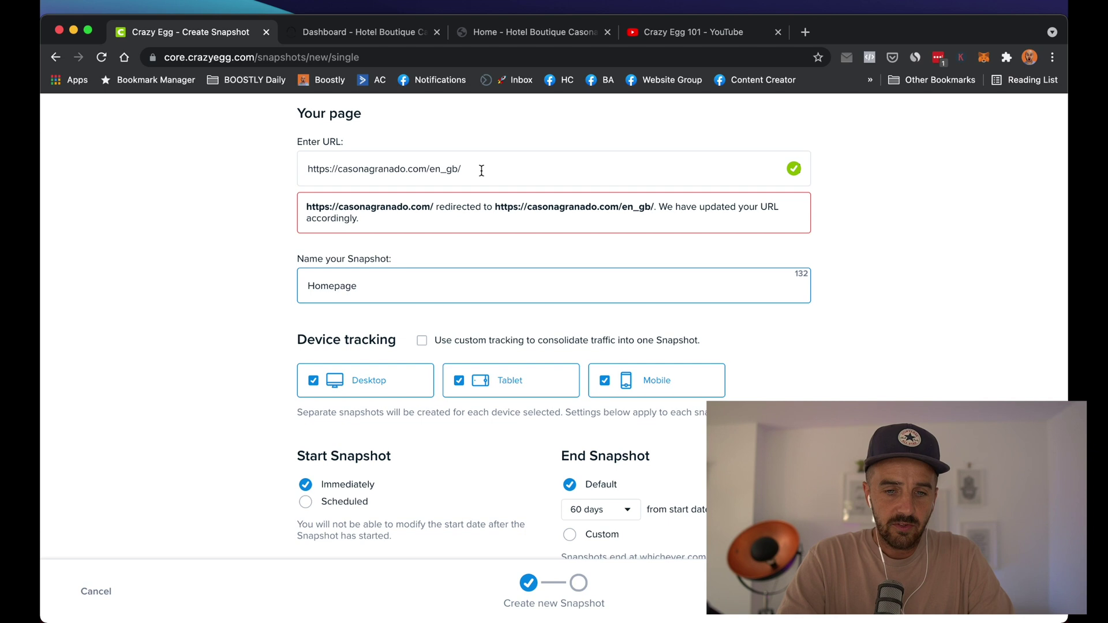
Set the snapshot to end after 30 days, create it, and return to the dashboard
{"action": "scroll", "coordinate": [563, 217], "scroll_direction": "down", "scroll_amount": 3}
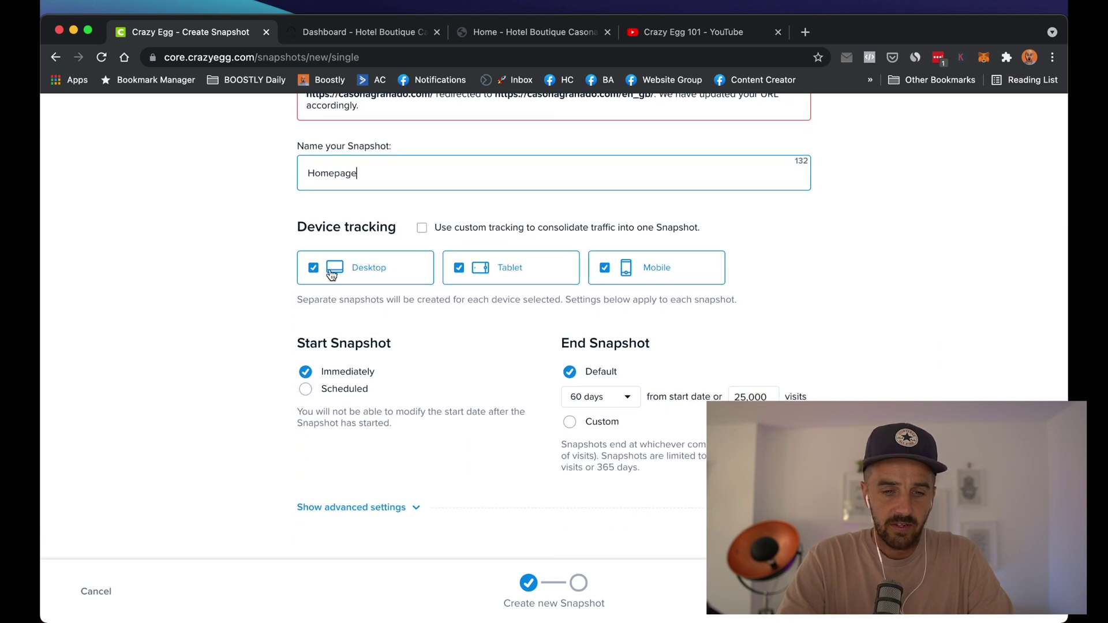
{"action": "scroll", "coordinate": [572, 306], "scroll_direction": "down", "scroll_amount": 3}
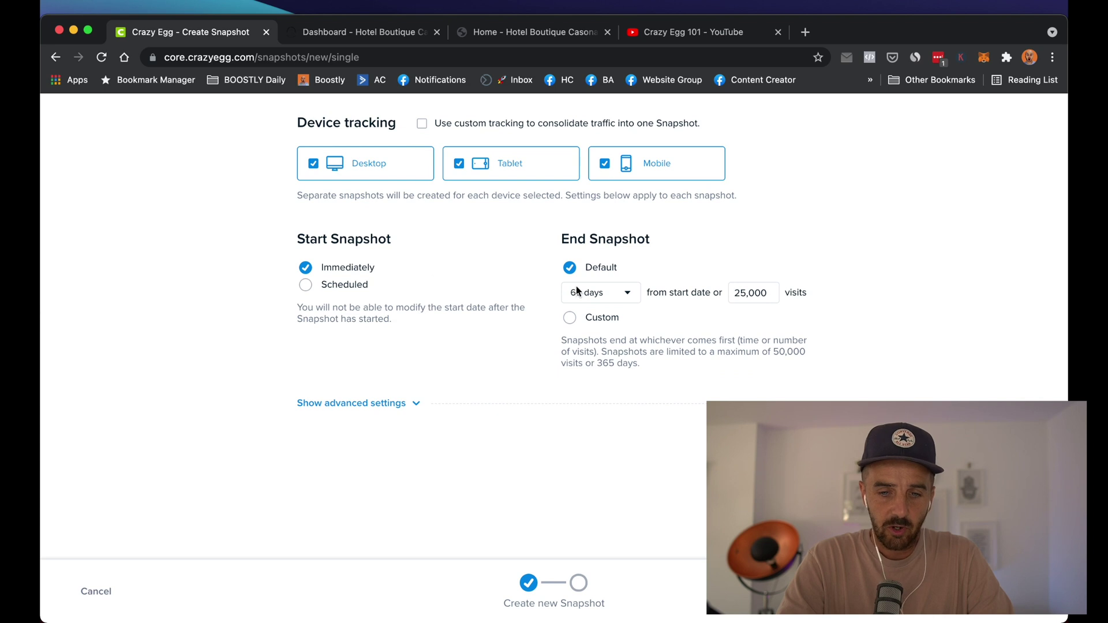
{"action": "left_click", "coordinate": [595, 293]}
{"action": "left_click", "coordinate": [600, 338]}
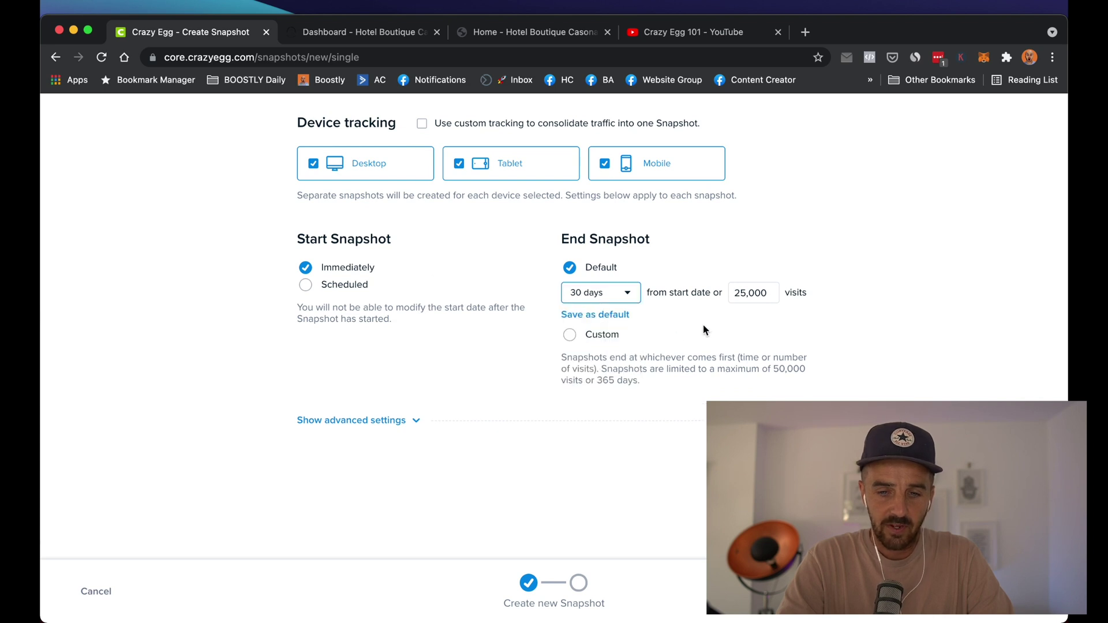
{"action": "scroll", "coordinate": [653, 330], "scroll_direction": "down", "scroll_amount": 1}
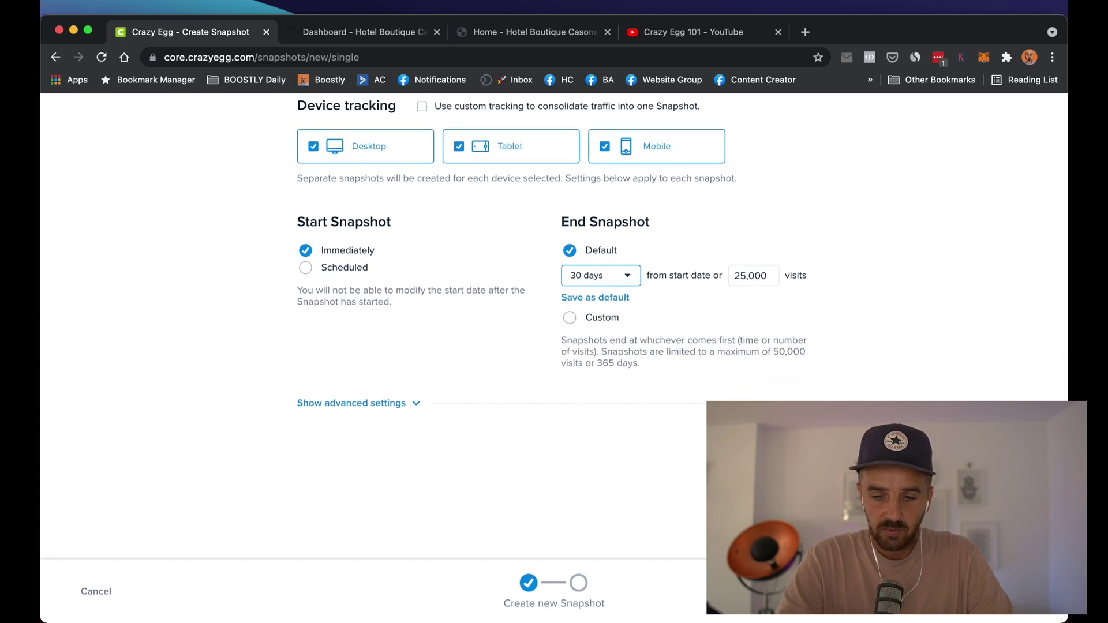
{"action": "left_click", "coordinate": [1016, 591]}
{"action": "scroll", "coordinate": [646, 360], "scroll_direction": "down", "scroll_amount": 10}
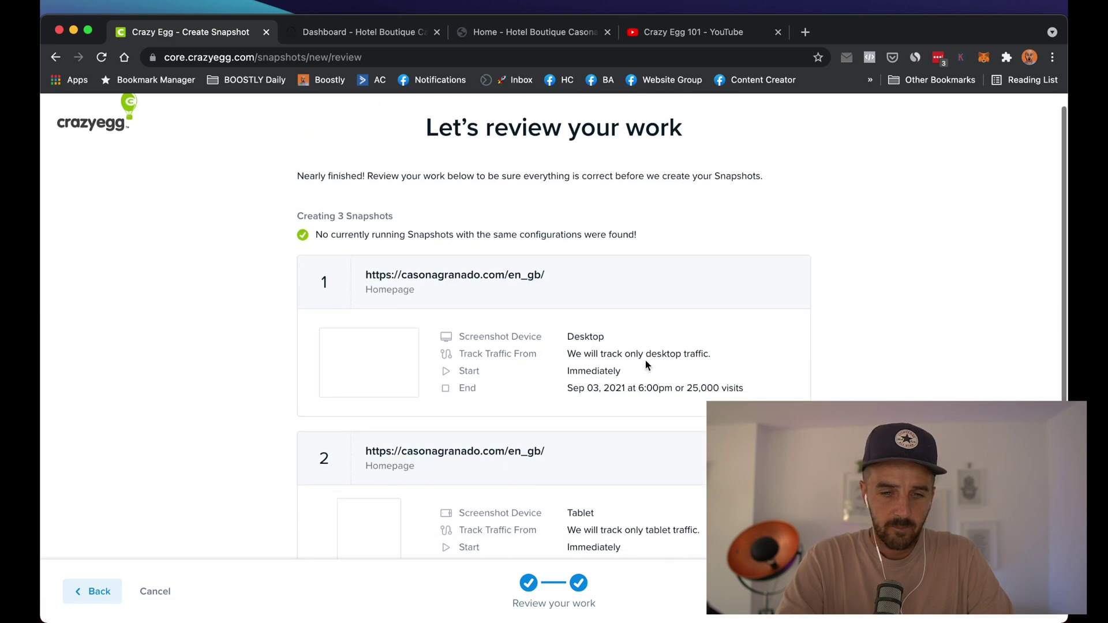
{"action": "left_click", "coordinate": [1016, 591]}
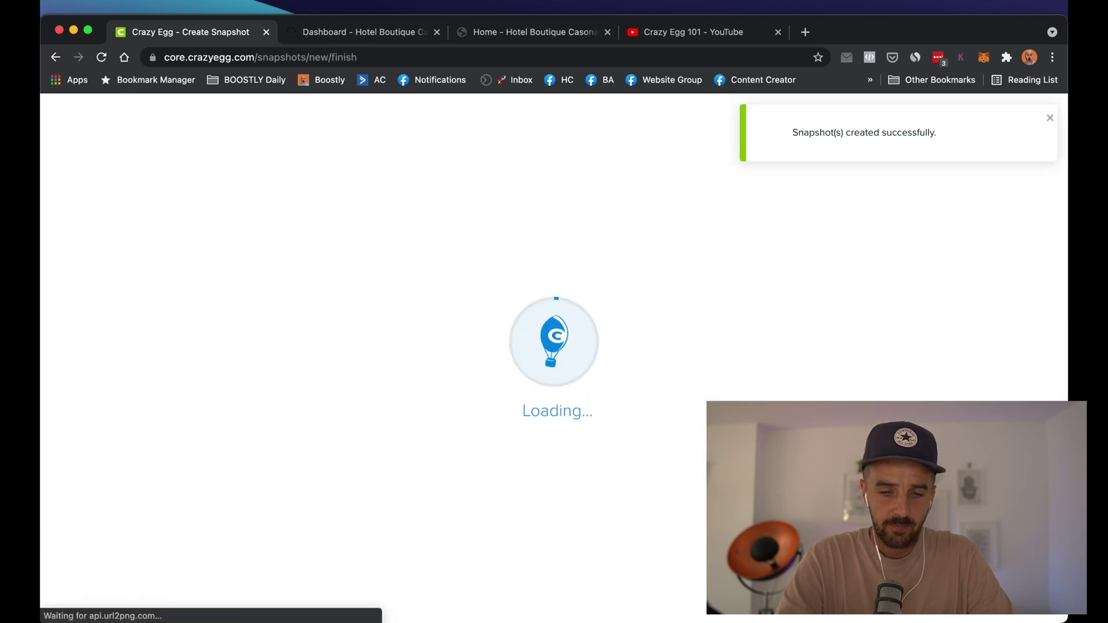
{"action": "left_click", "coordinate": [570, 512]}
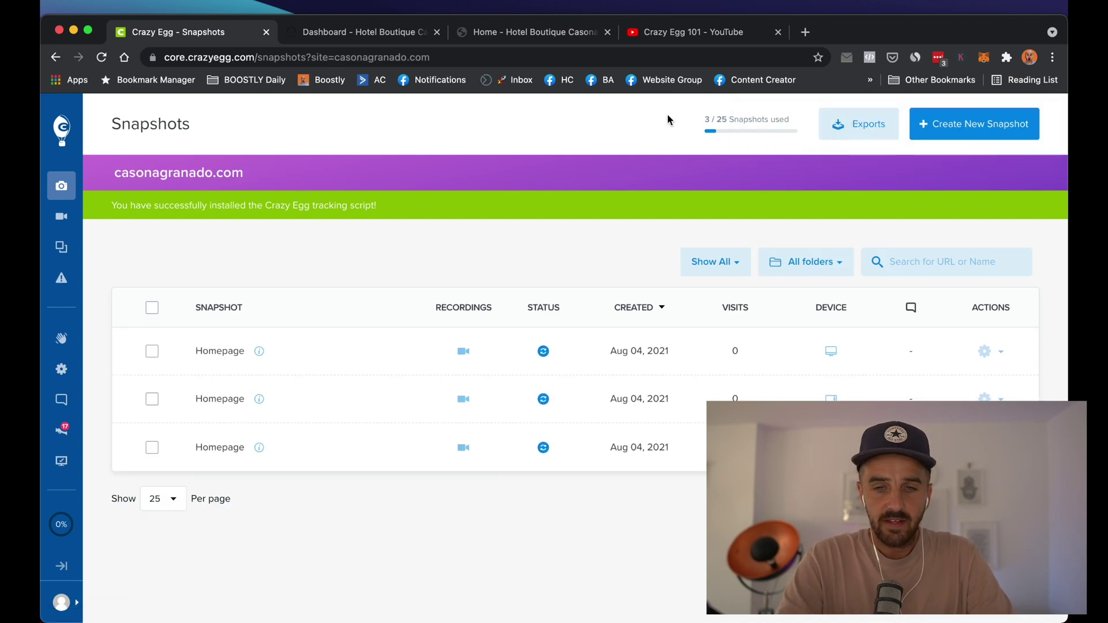
{"action": "left_click", "coordinate": [676, 29]}
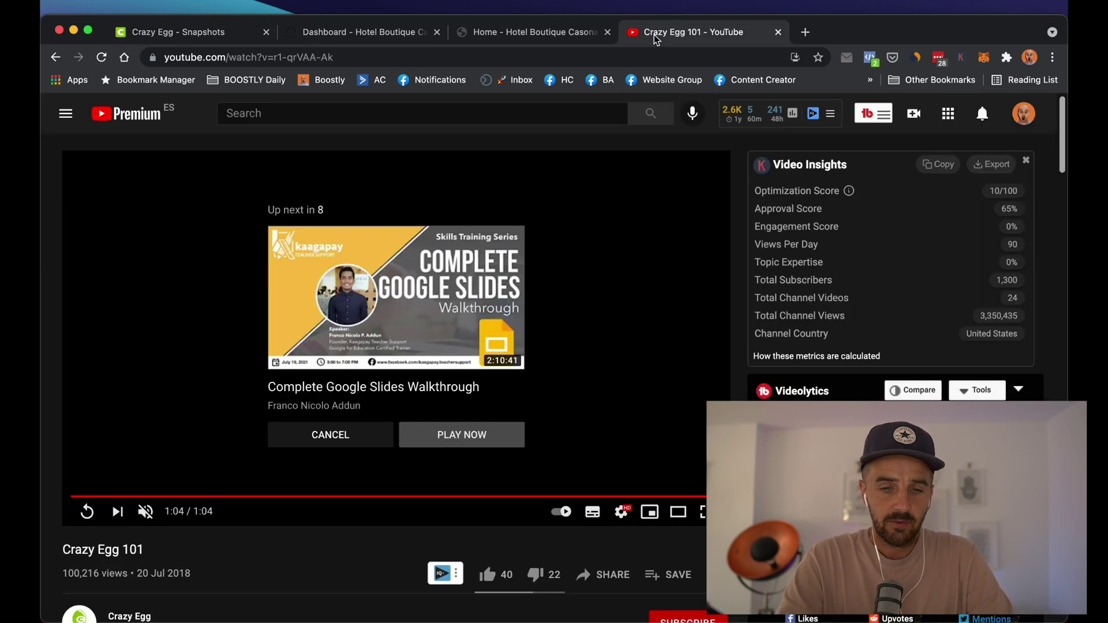
{"action": "left_click", "coordinate": [188, 496]}
{"action": "left_click", "coordinate": [227, 496]}
{"action": "left_click_drag", "start_coordinate": [226, 496], "coordinate": [330, 498]}
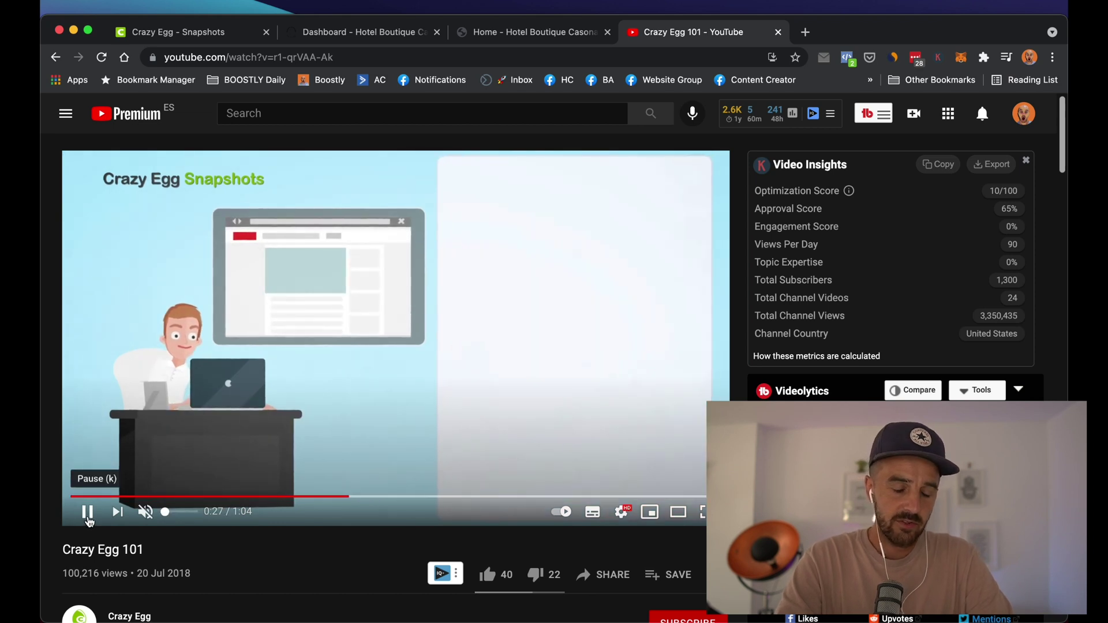
{"action": "left_click", "coordinate": [87, 514]}
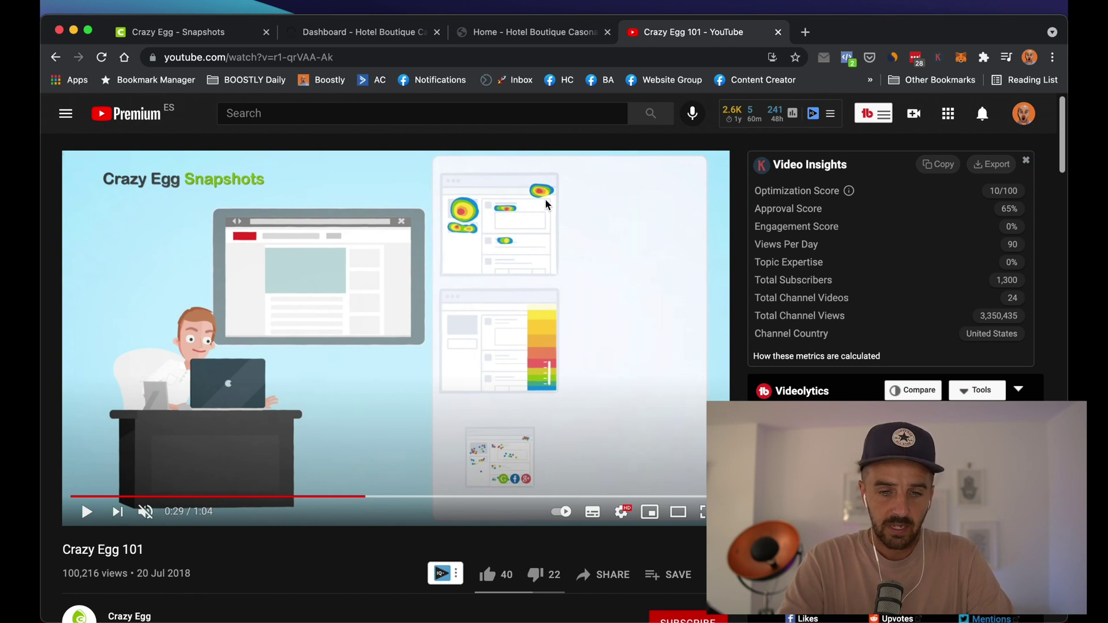
{"action": "left_click", "coordinate": [202, 30]}
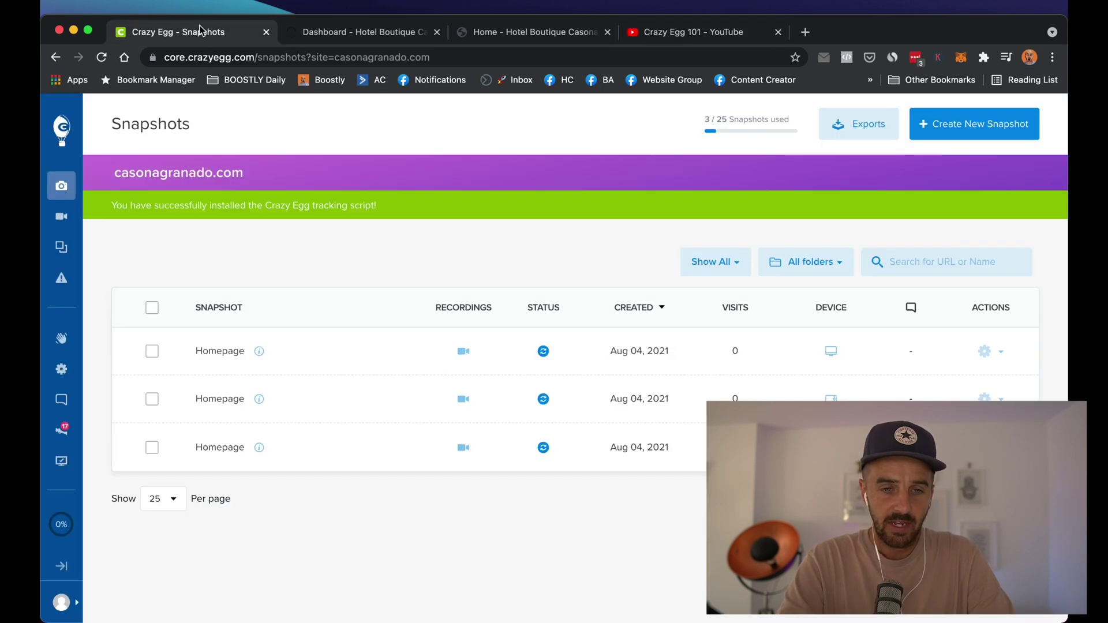
Open the session Recordings overview for casonagranado.com and look through it
{"action": "left_click", "coordinate": [67, 226]}
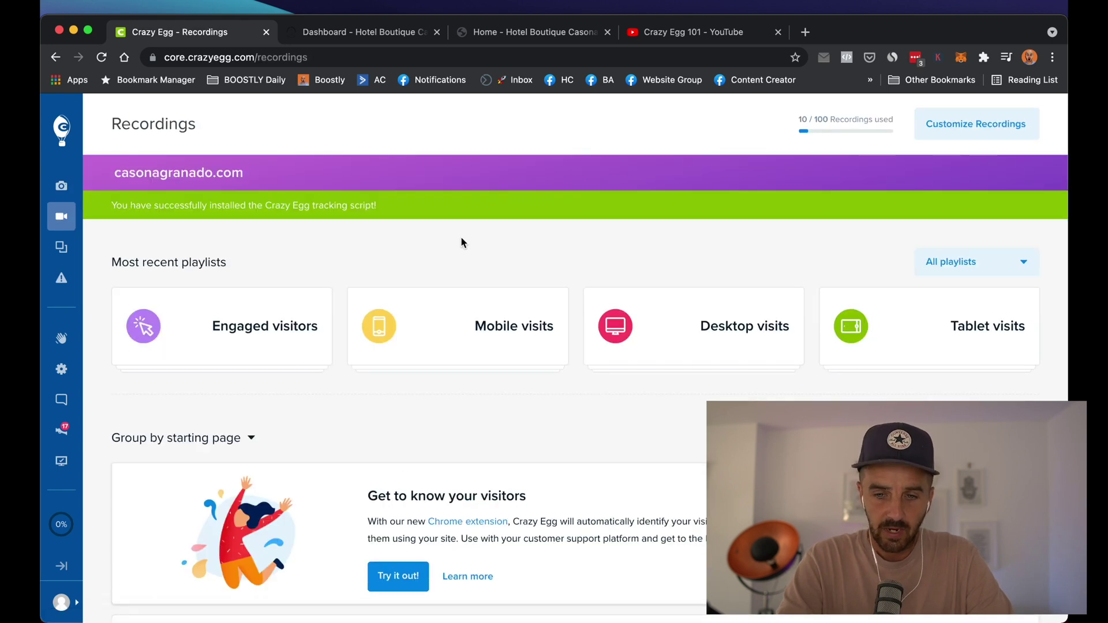
{"action": "scroll", "coordinate": [718, 241], "scroll_direction": "down", "scroll_amount": 5}
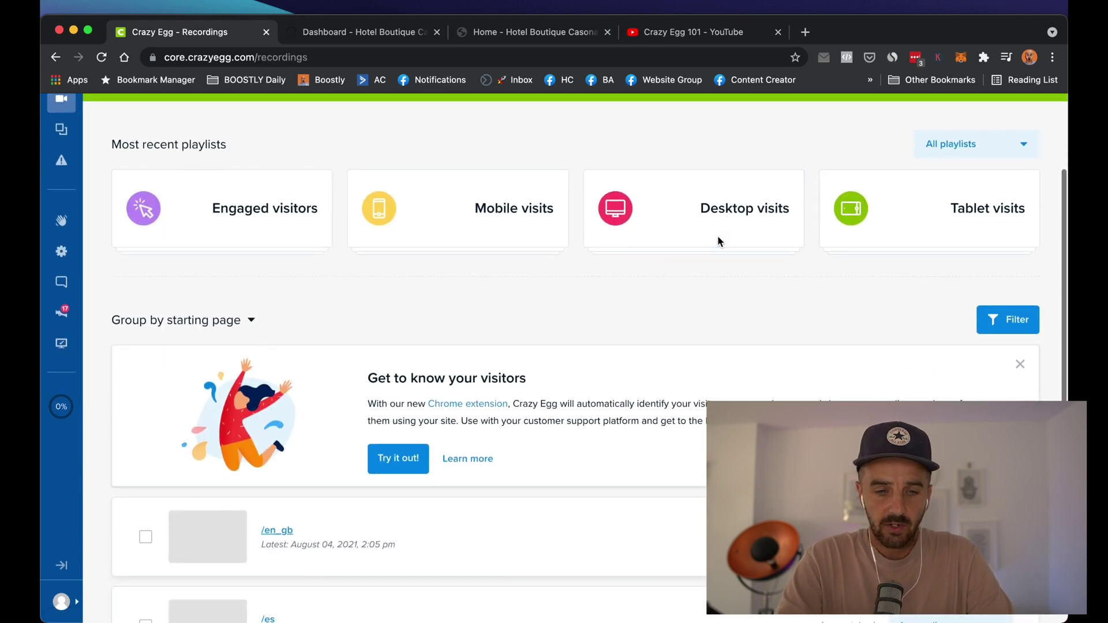
{"action": "scroll", "coordinate": [704, 324], "scroll_direction": "down", "scroll_amount": 1}
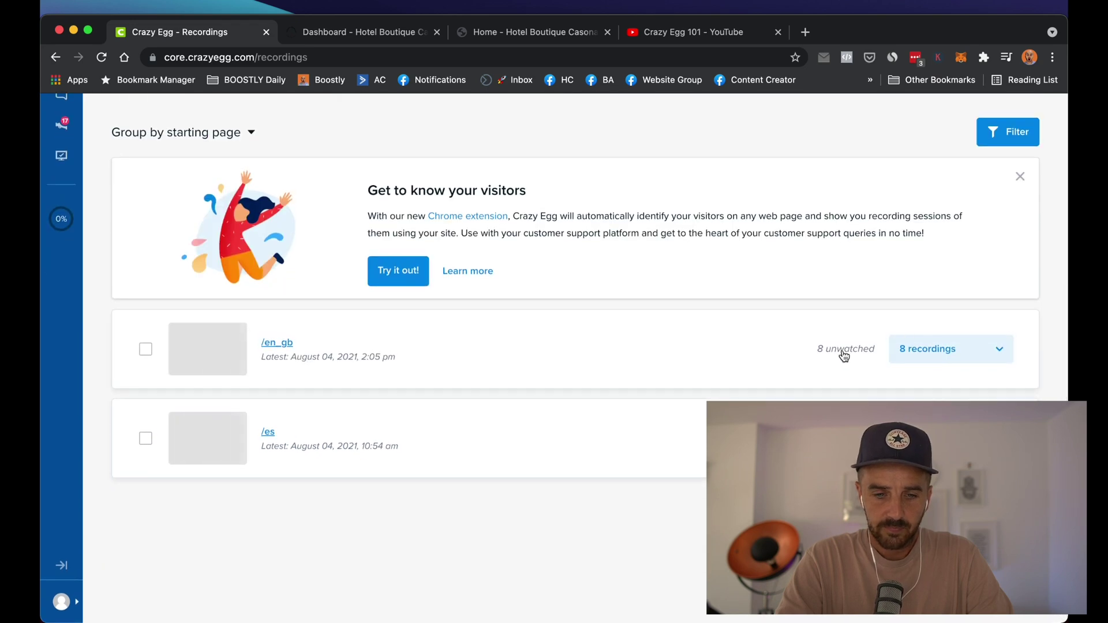
{"action": "scroll", "coordinate": [619, 396], "scroll_direction": "up", "scroll_amount": 6}
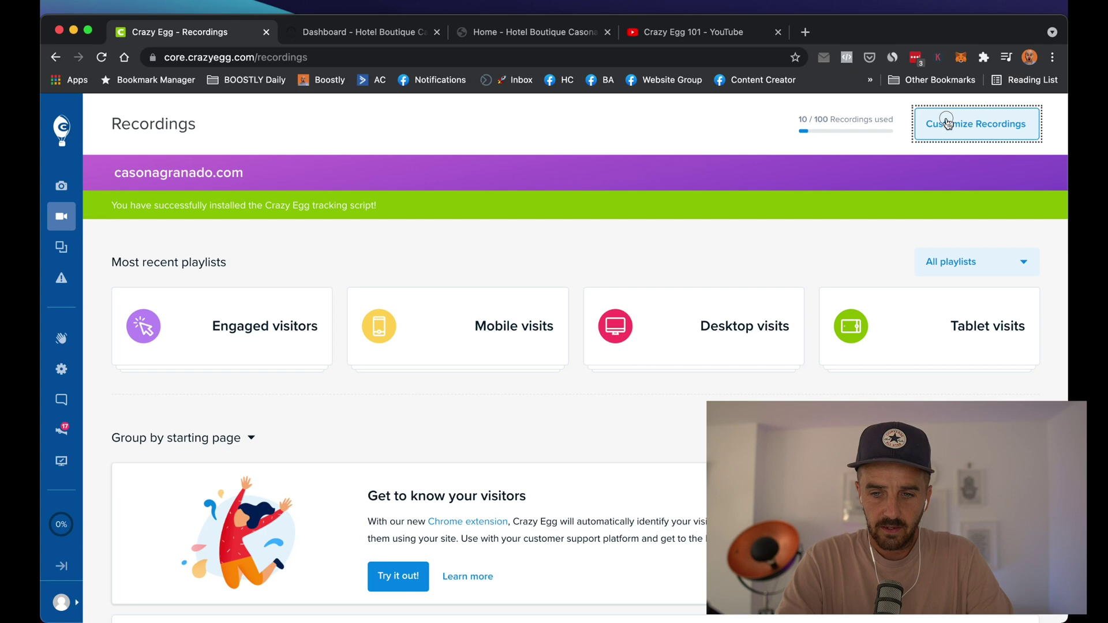
Review the recording settings: page targeting, uniform sampling of 100 sessions monthly, and page masking
{"action": "left_click", "coordinate": [947, 122]}
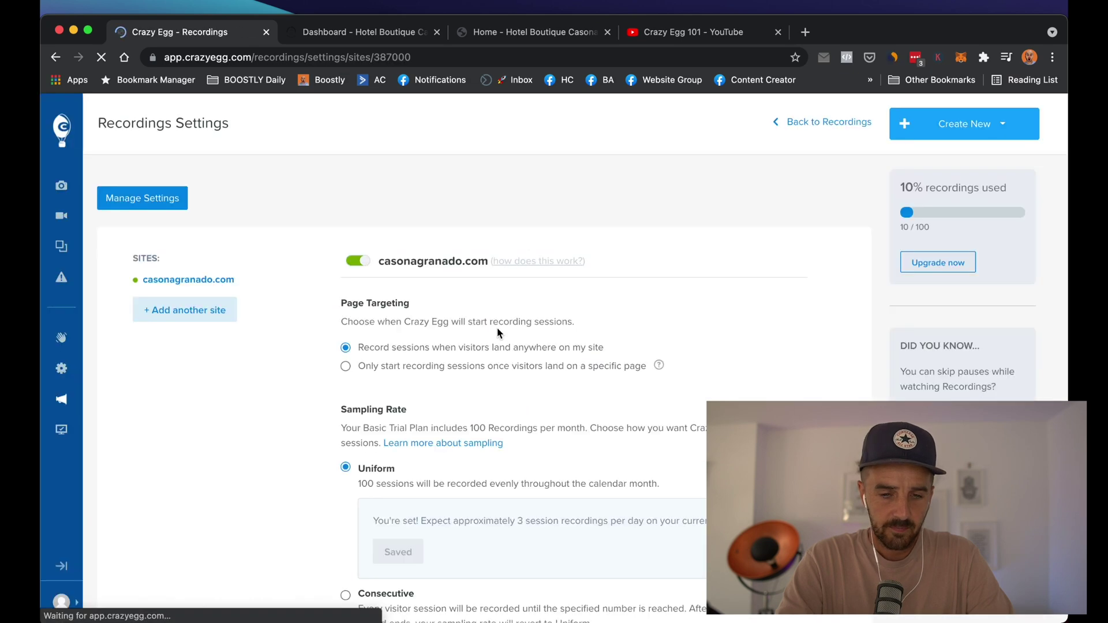
{"action": "scroll", "coordinate": [584, 303], "scroll_direction": "down", "scroll_amount": 2}
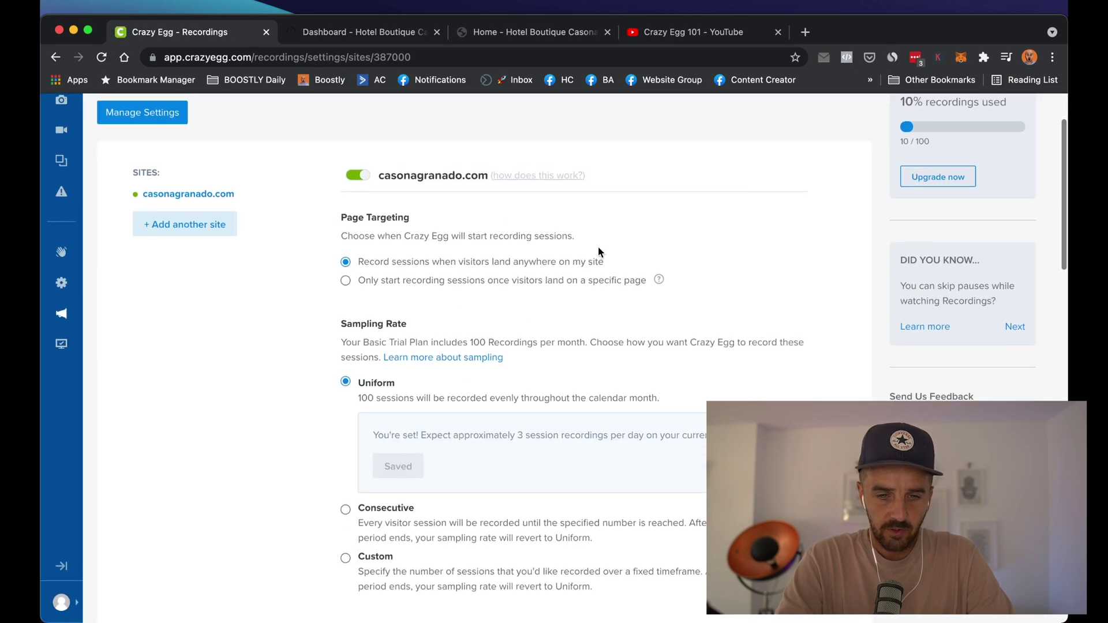
{"action": "scroll", "coordinate": [598, 252], "scroll_direction": "down", "scroll_amount": 2}
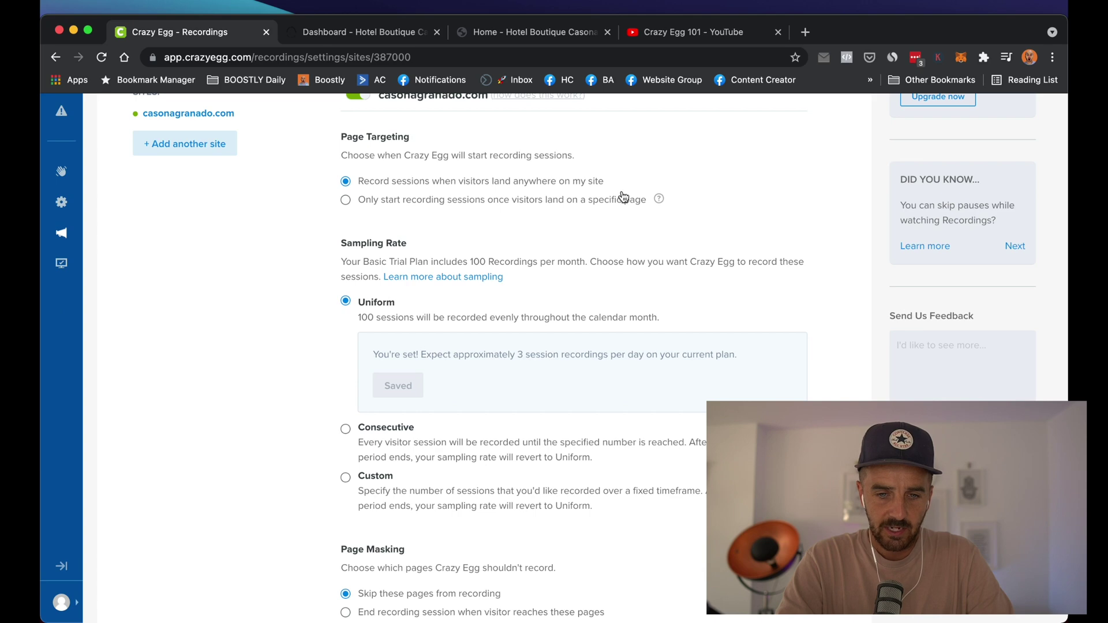
{"action": "scroll", "coordinate": [404, 219], "scroll_direction": "down", "scroll_amount": 1}
{"action": "scroll", "coordinate": [644, 316], "scroll_direction": "down", "scroll_amount": 15}
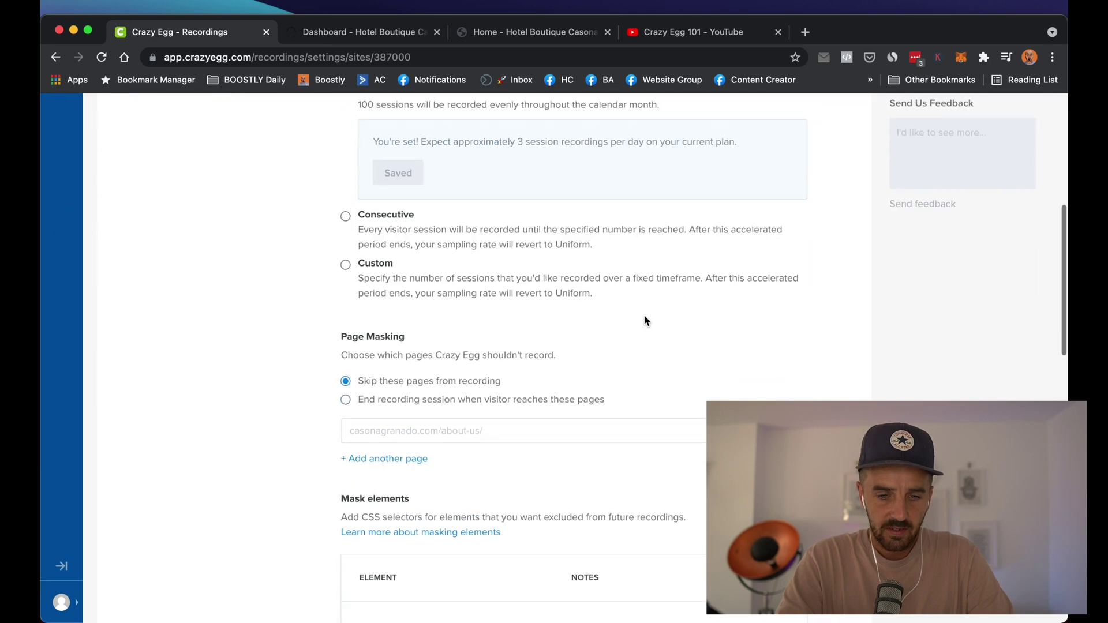
{"action": "scroll", "coordinate": [645, 321], "scroll_direction": "up", "scroll_amount": 20}
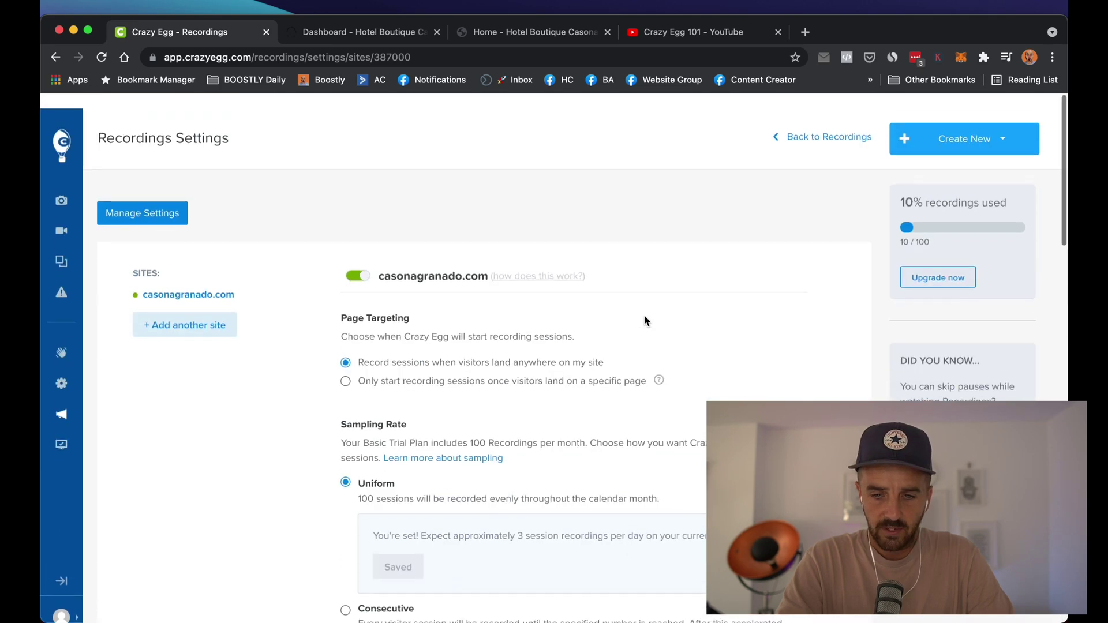
Go back to Recordings and expand the /en_gb starting-page group's 8 session recordings
{"action": "left_click", "coordinate": [826, 124]}
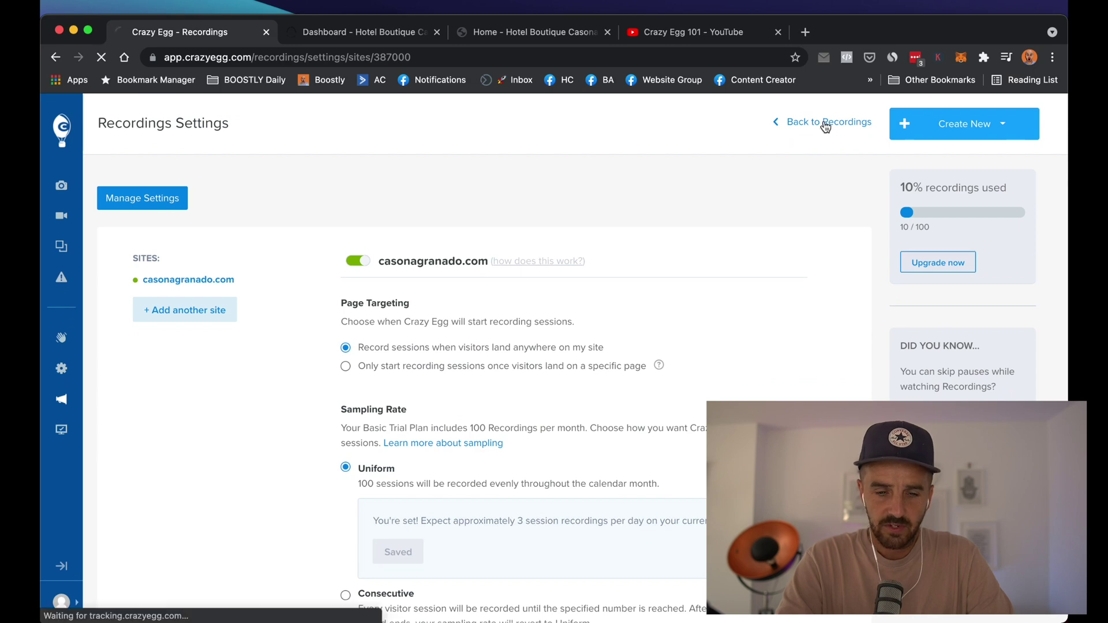
{"action": "scroll", "coordinate": [524, 410], "scroll_direction": "down", "scroll_amount": 5}
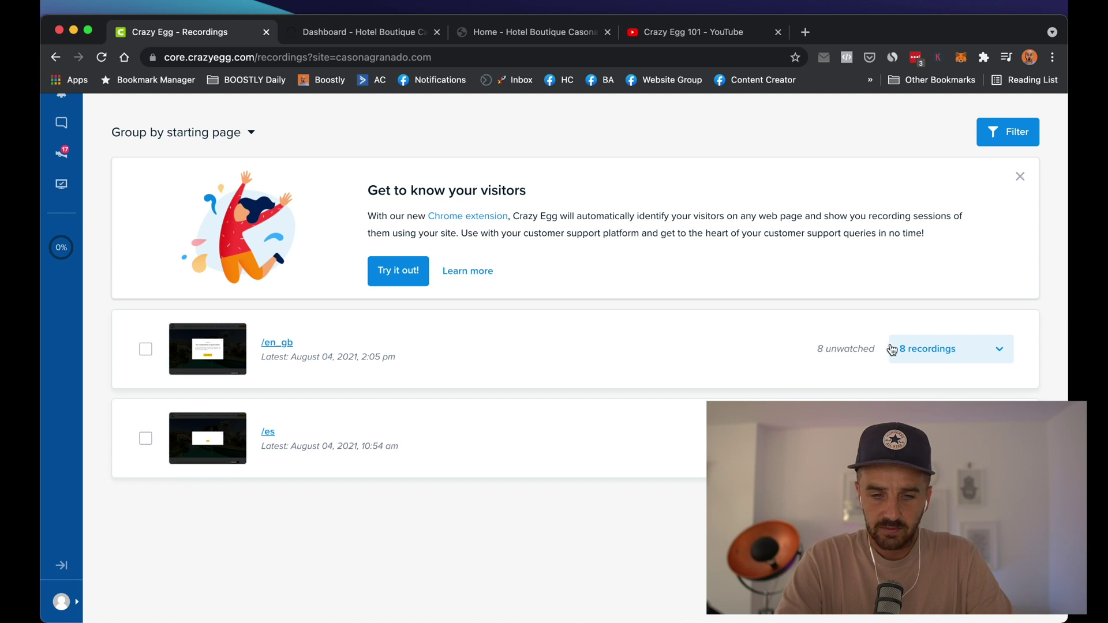
{"action": "left_click", "coordinate": [269, 346]}
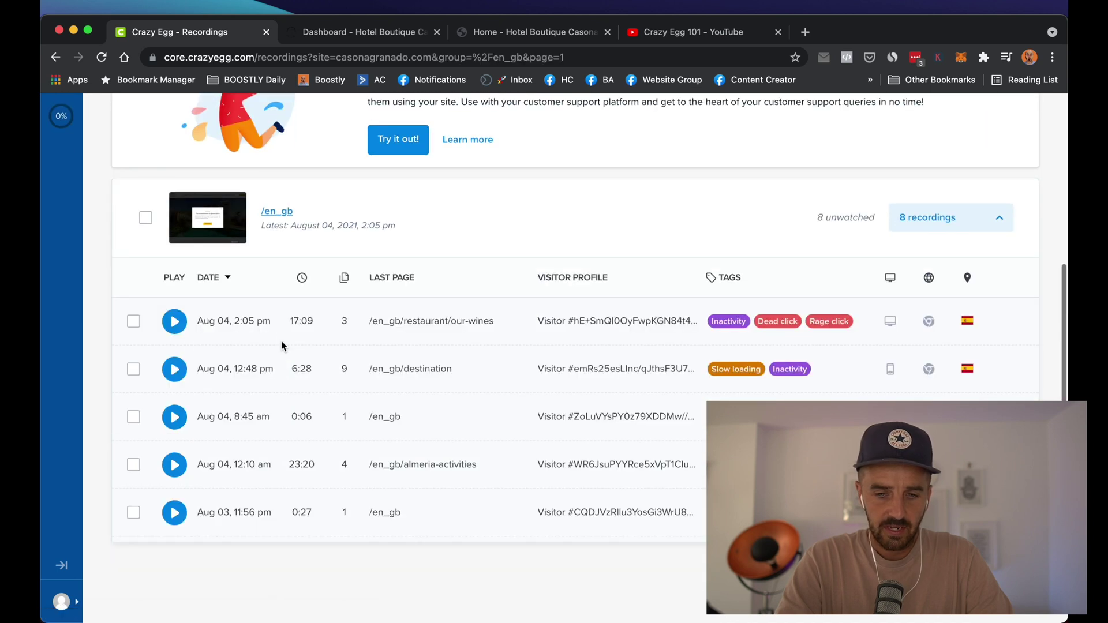
Scroll through the /en_gb recordings, highlighting the second recording's tag text
{"action": "scroll", "coordinate": [511, 346], "scroll_direction": "down", "scroll_amount": 2}
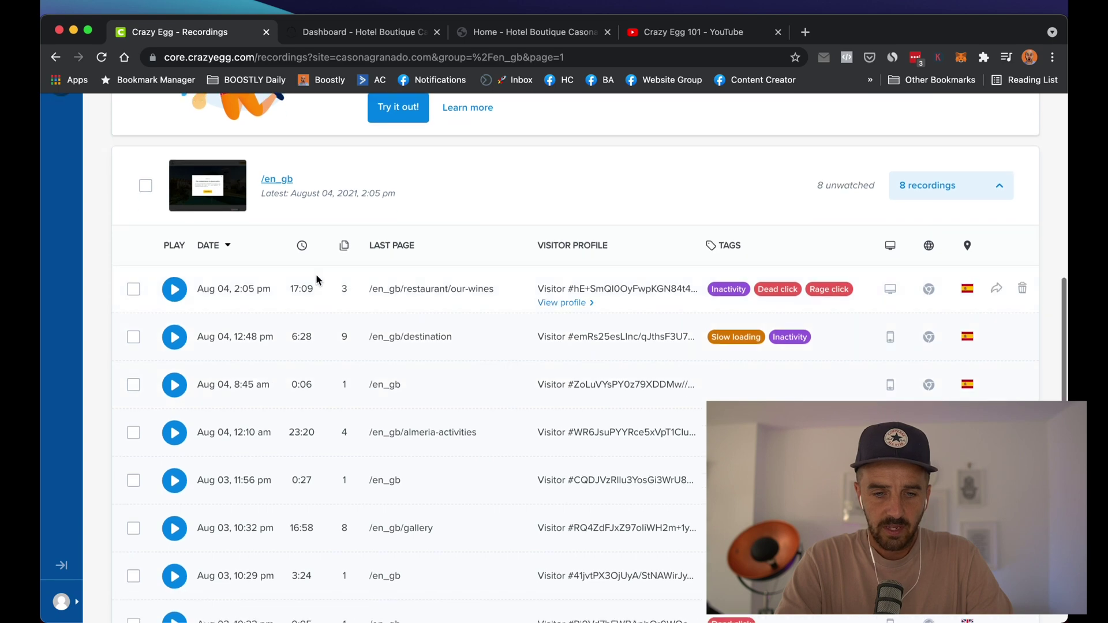
{"action": "scroll", "coordinate": [501, 317], "scroll_direction": "down", "scroll_amount": 3}
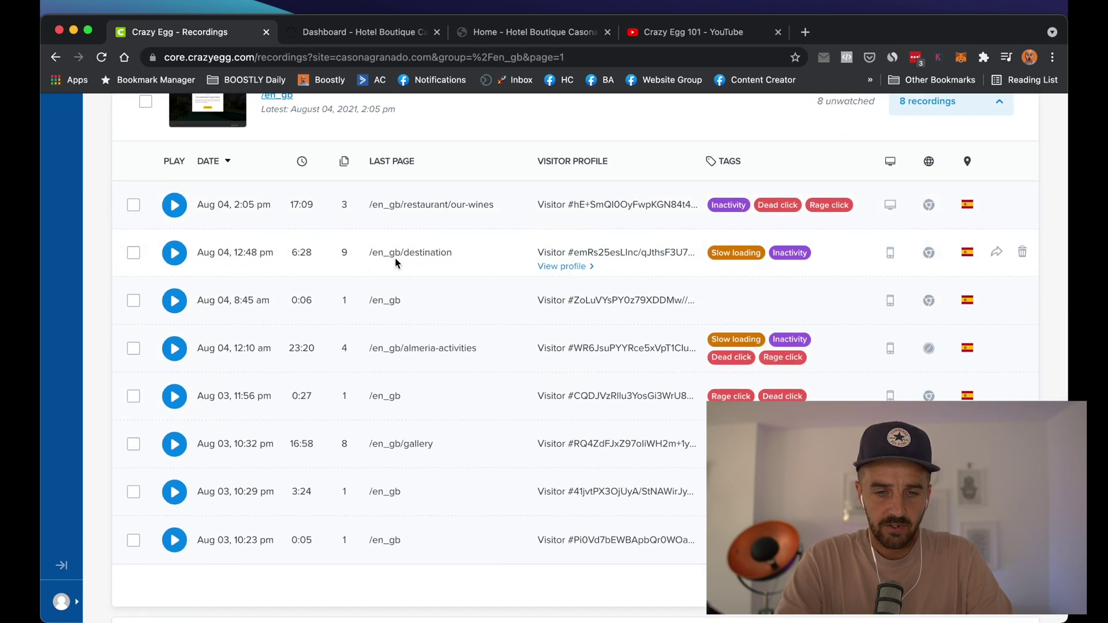
{"action": "scroll", "coordinate": [514, 301], "scroll_direction": "up", "scroll_amount": 3}
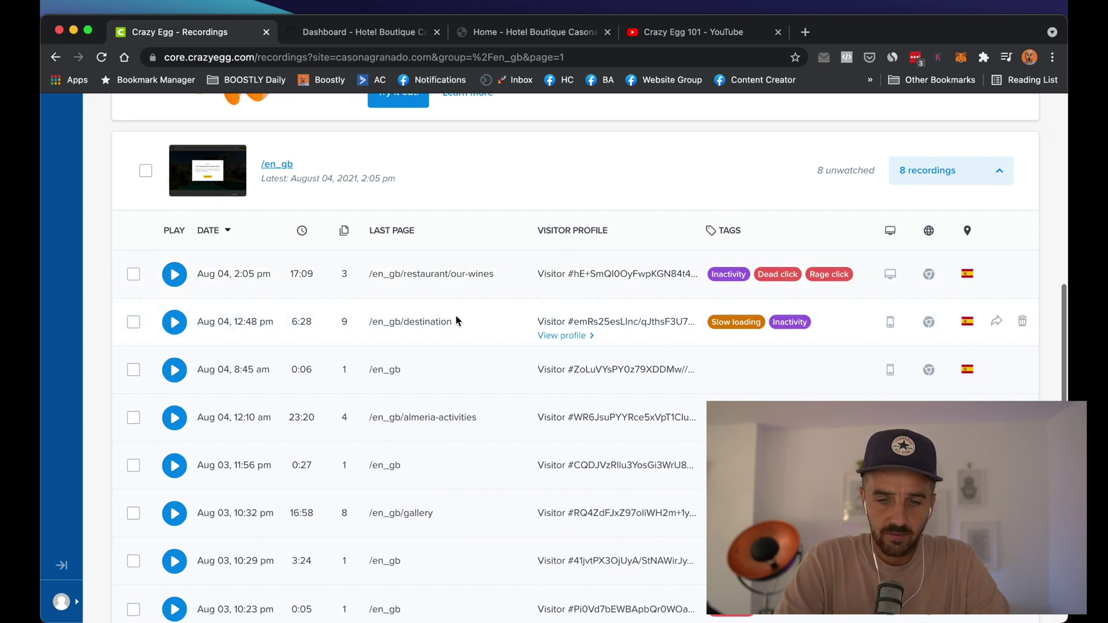
{"action": "scroll", "coordinate": [380, 323], "scroll_direction": "down", "scroll_amount": 3}
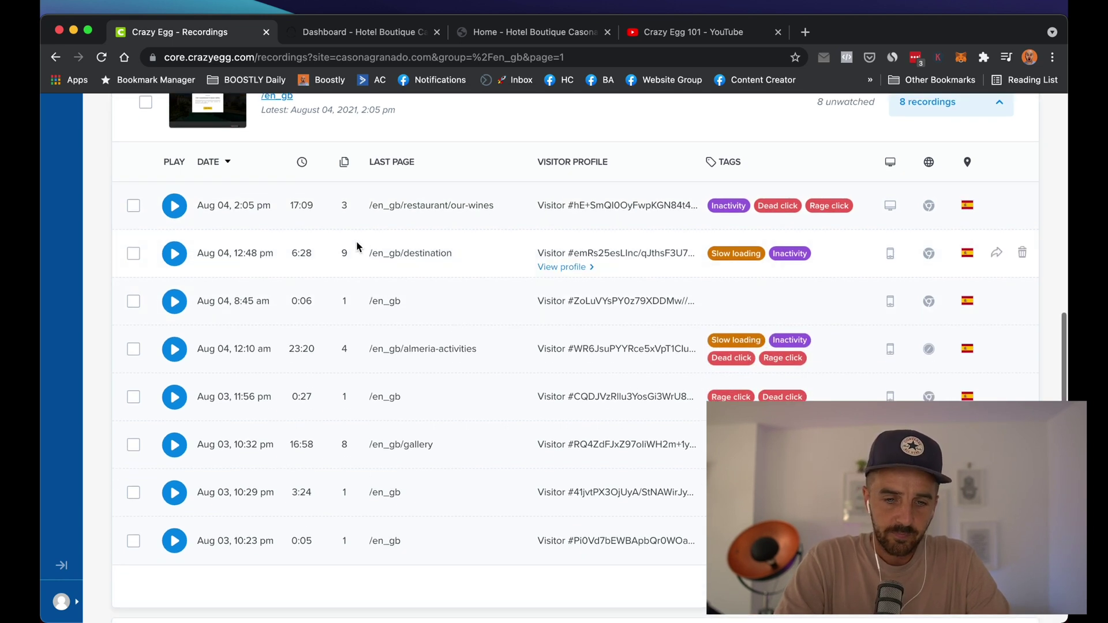
{"action": "double_click", "coordinate": [404, 254]}
{"action": "scroll", "coordinate": [403, 277], "scroll_direction": "down", "scroll_amount": 3}
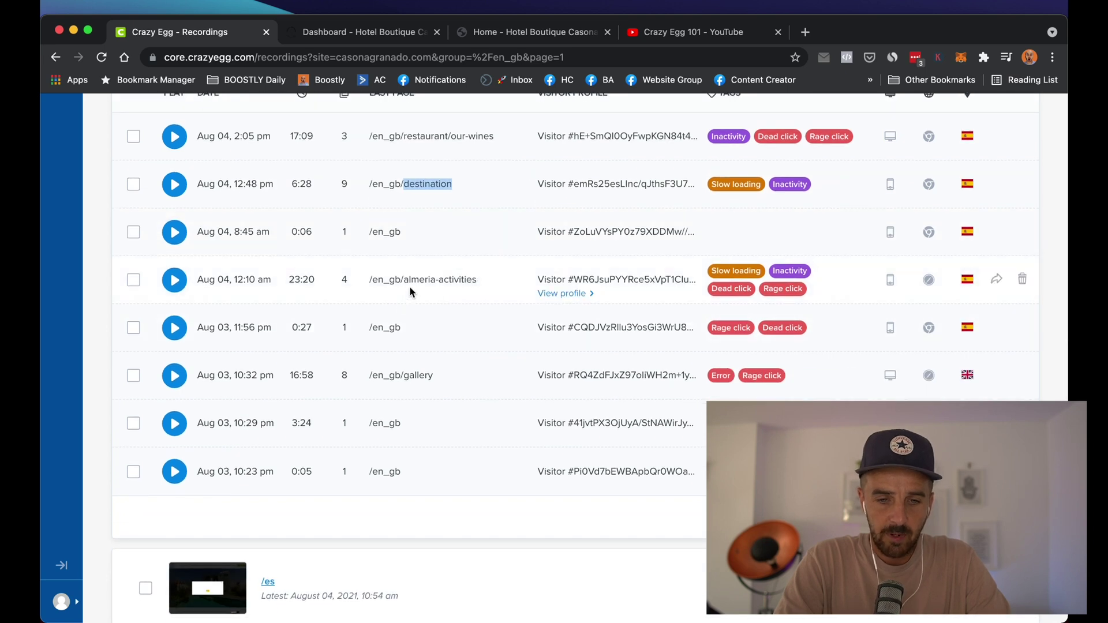
{"action": "left_click_drag", "start_coordinate": [403, 280], "coordinate": [489, 281]}
{"action": "scroll", "coordinate": [483, 319], "scroll_direction": "down", "scroll_amount": 3}
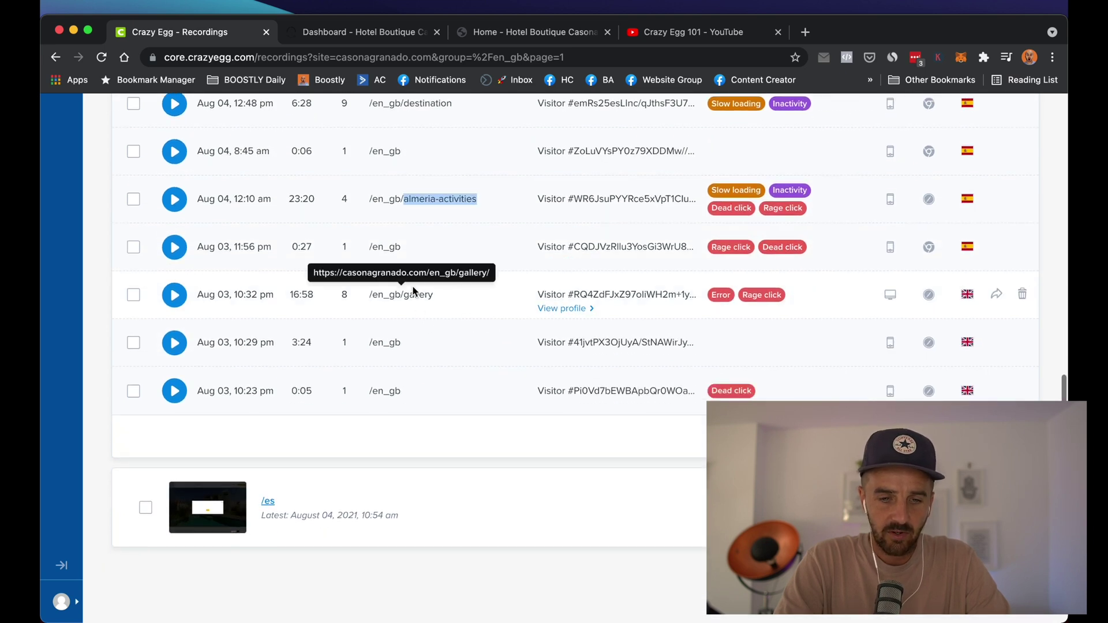
Review the remaining recordings and their tags, then replay the Aug 04, 12:48 pm session
{"action": "scroll", "coordinate": [495, 339], "scroll_direction": "up", "scroll_amount": 9}
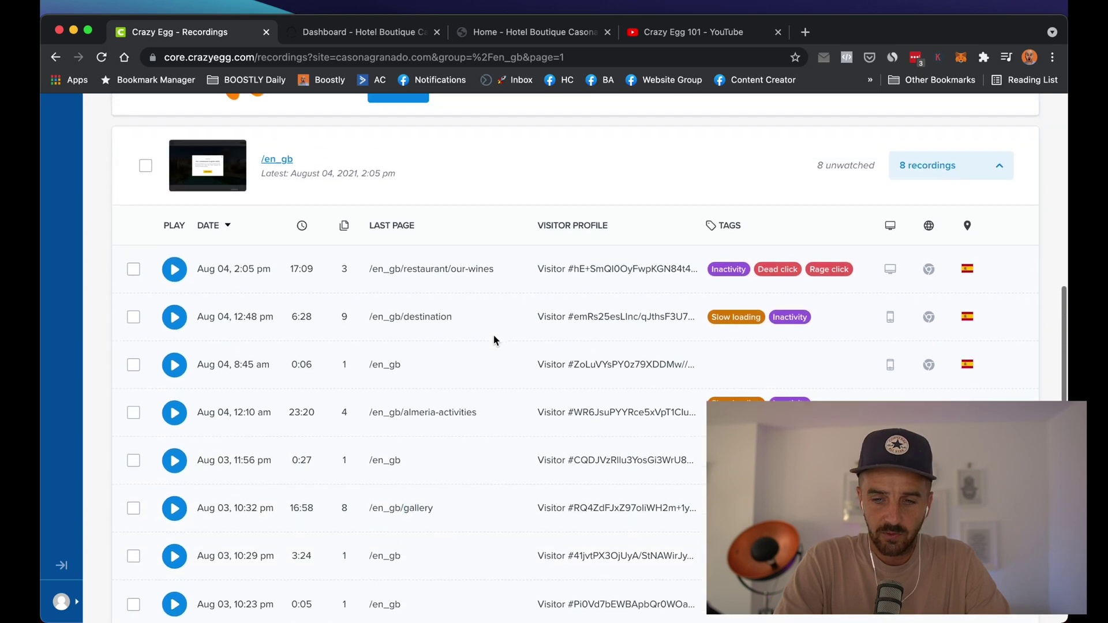
{"action": "scroll", "coordinate": [635, 341], "scroll_direction": "down", "scroll_amount": 2}
{"action": "scroll", "coordinate": [662, 340], "scroll_direction": "down", "scroll_amount": 1}
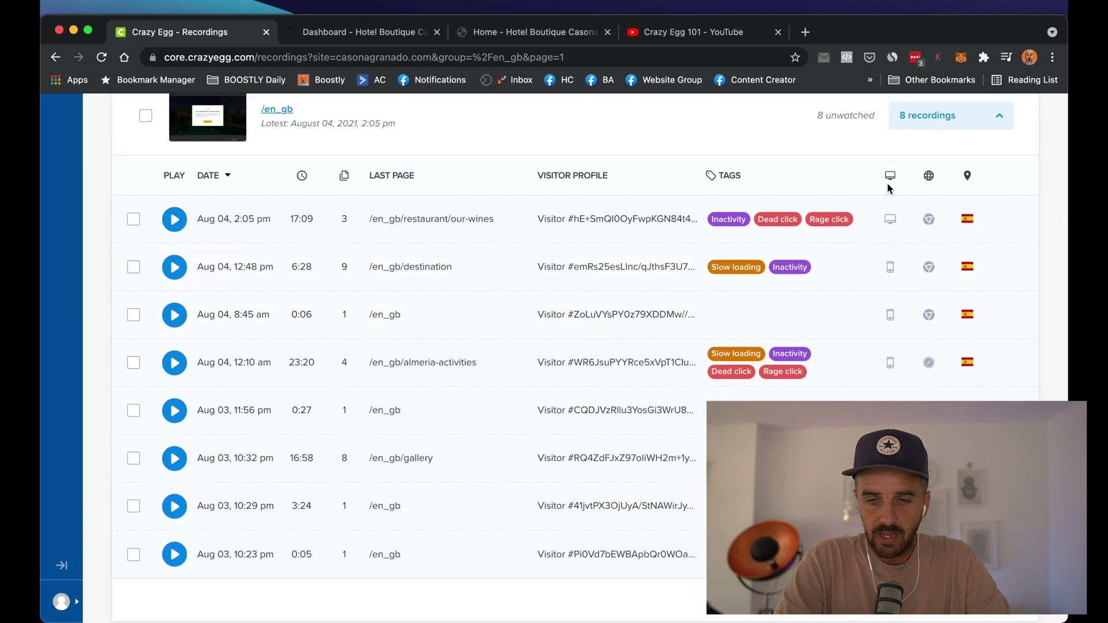
{"action": "scroll", "coordinate": [886, 242], "scroll_direction": "down", "scroll_amount": 3}
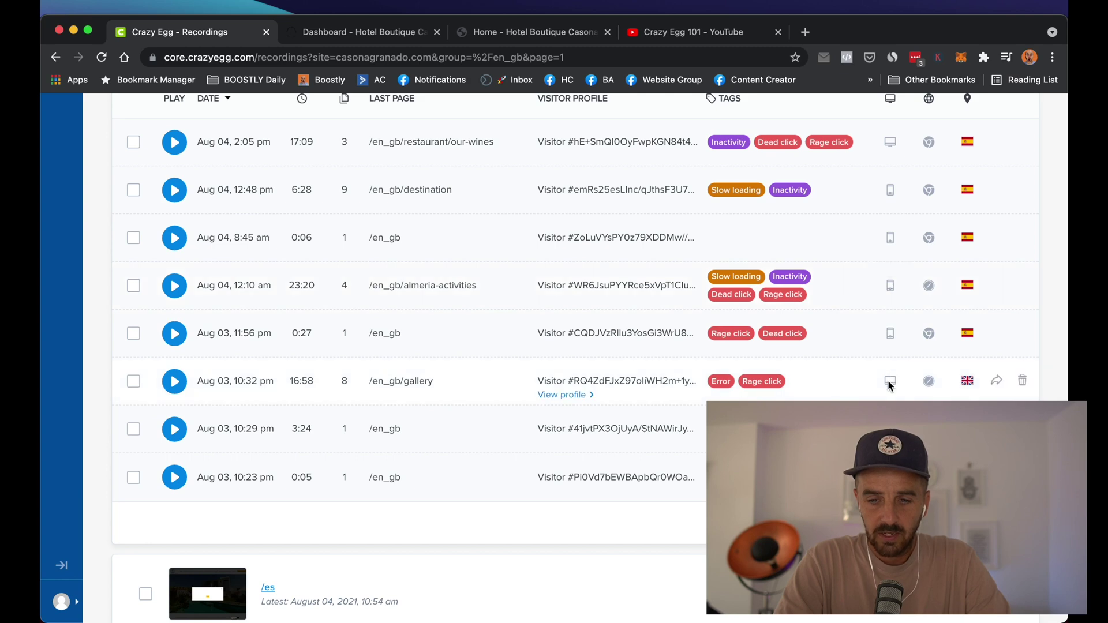
{"action": "scroll", "coordinate": [889, 385], "scroll_direction": "up", "scroll_amount": 8}
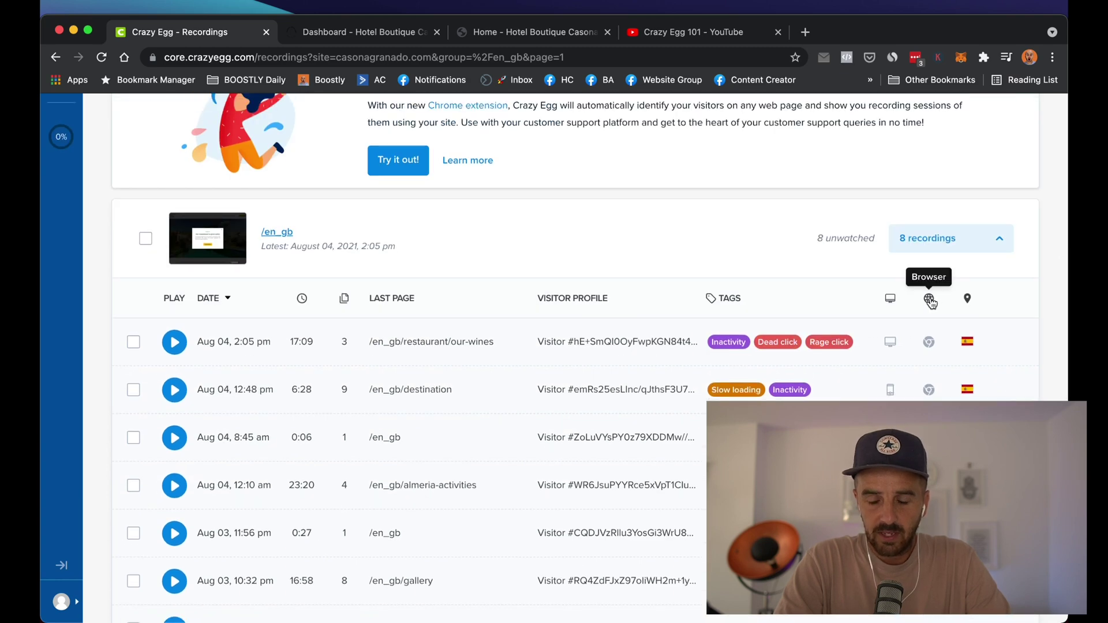
{"action": "scroll", "coordinate": [931, 302], "scroll_direction": "down", "scroll_amount": 3}
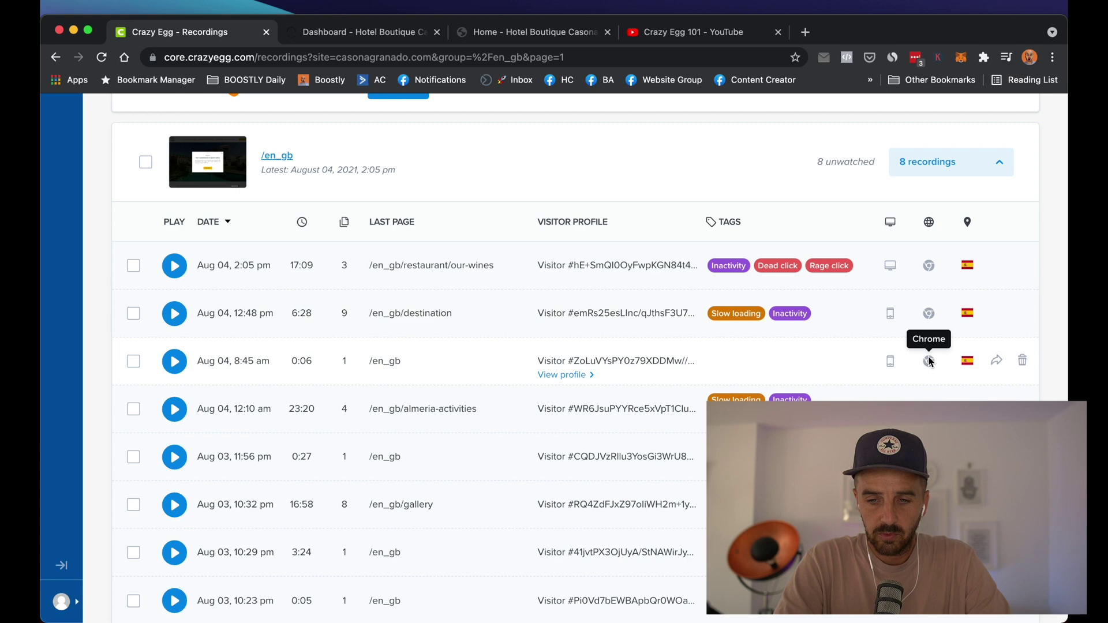
{"action": "scroll", "coordinate": [928, 364], "scroll_direction": "down", "scroll_amount": 7}
{"action": "scroll", "coordinate": [985, 289], "scroll_direction": "down", "scroll_amount": 1}
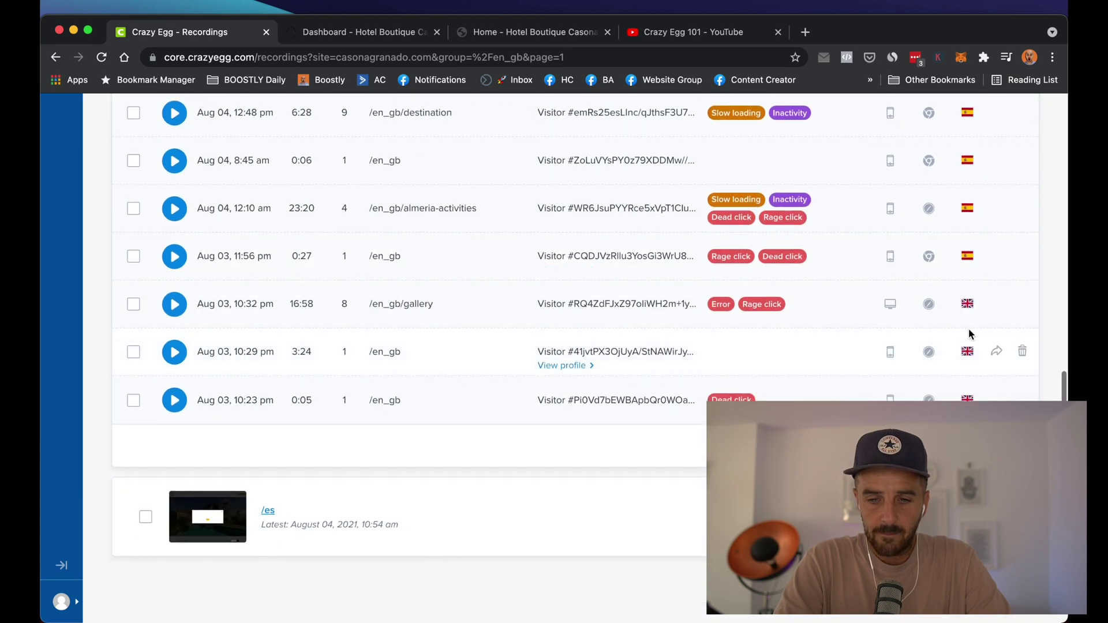
{"action": "scroll", "coordinate": [960, 294], "scroll_direction": "up", "scroll_amount": 7}
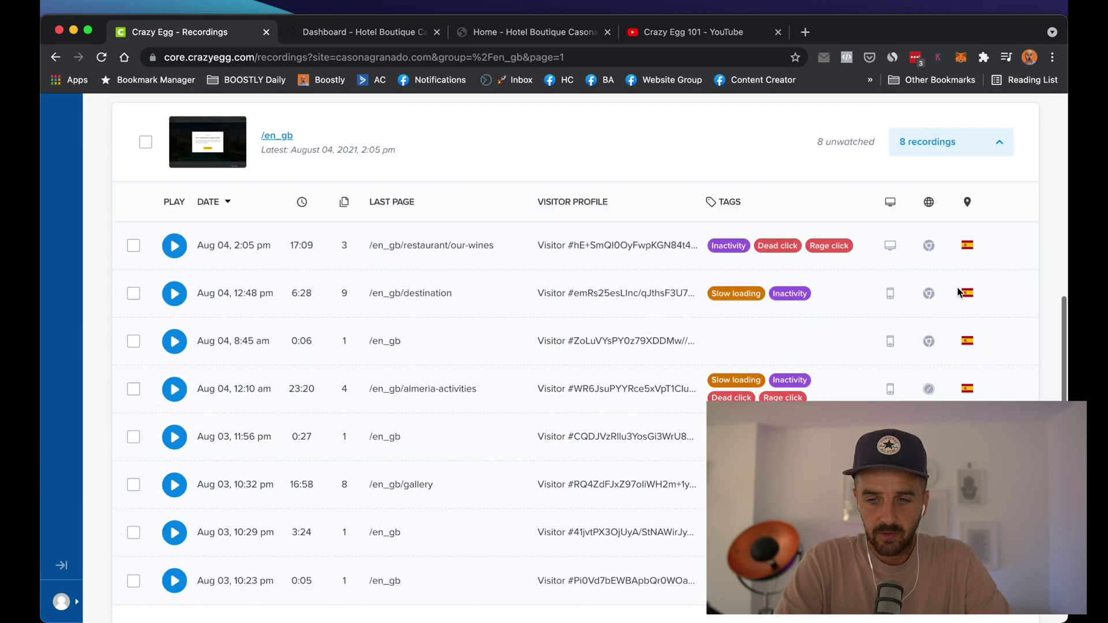
{"action": "scroll", "coordinate": [969, 321], "scroll_direction": "down", "scroll_amount": 3}
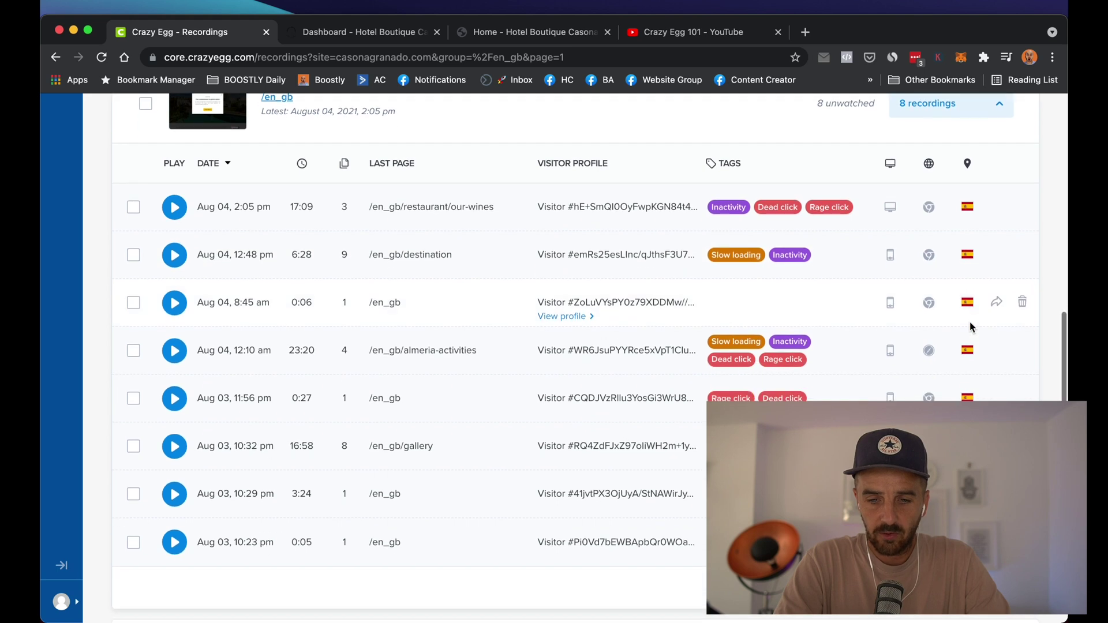
{"action": "scroll", "coordinate": [520, 309], "scroll_direction": "up", "scroll_amount": 3}
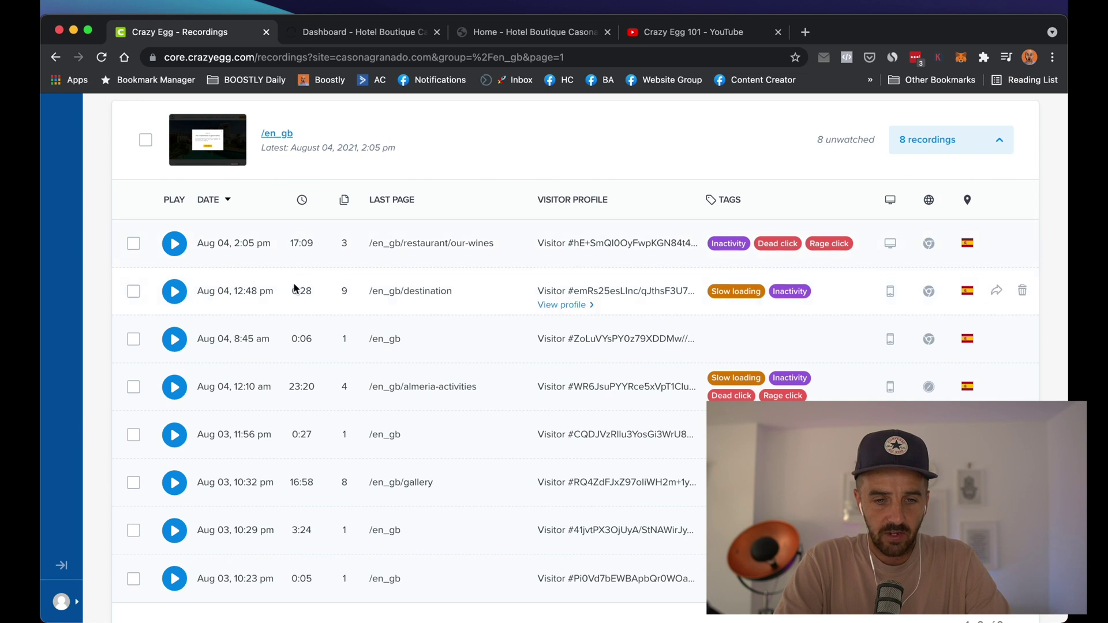
{"action": "scroll", "coordinate": [634, 270], "scroll_direction": "down", "scroll_amount": 1}
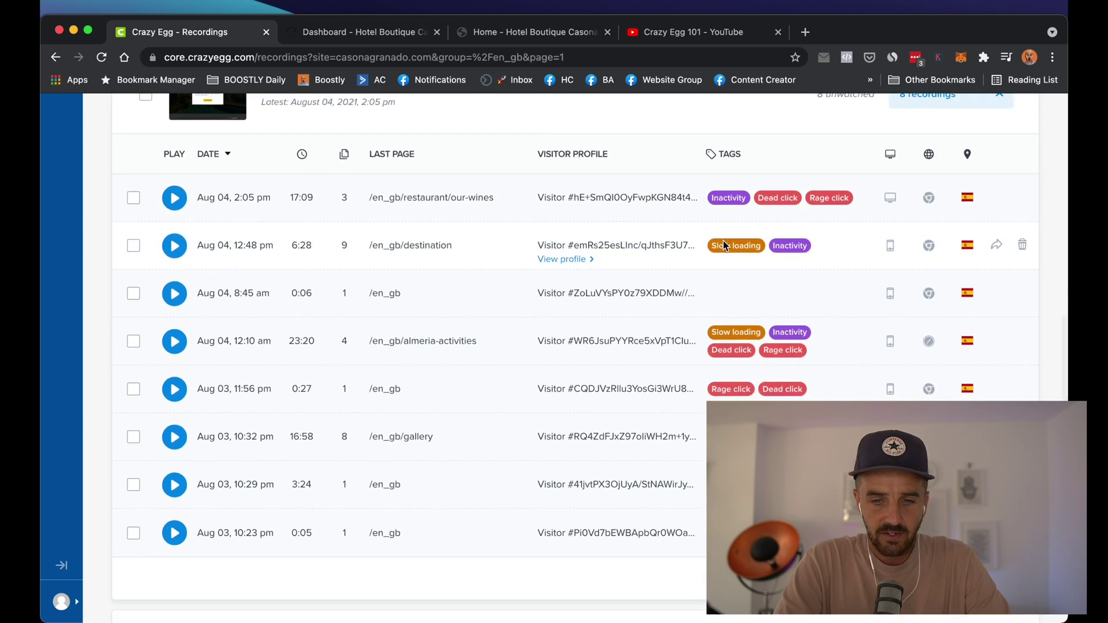
{"action": "scroll", "coordinate": [530, 325], "scroll_direction": "down", "scroll_amount": 1}
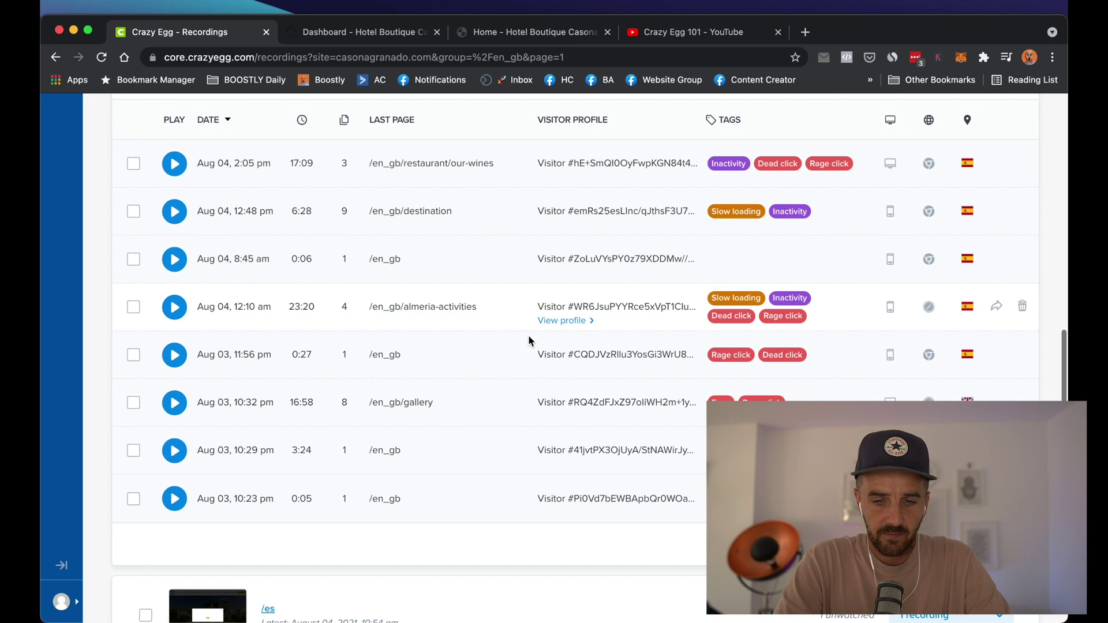
{"action": "scroll", "coordinate": [340, 306], "scroll_direction": "down", "scroll_amount": 2}
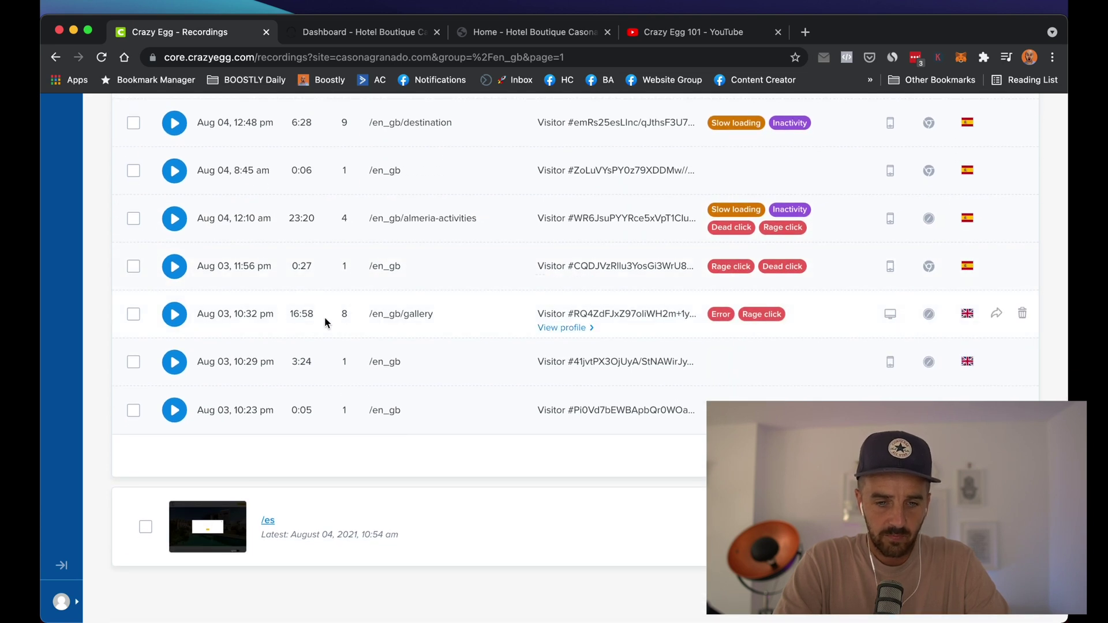
{"action": "scroll", "coordinate": [315, 292], "scroll_direction": "up", "scroll_amount": 3}
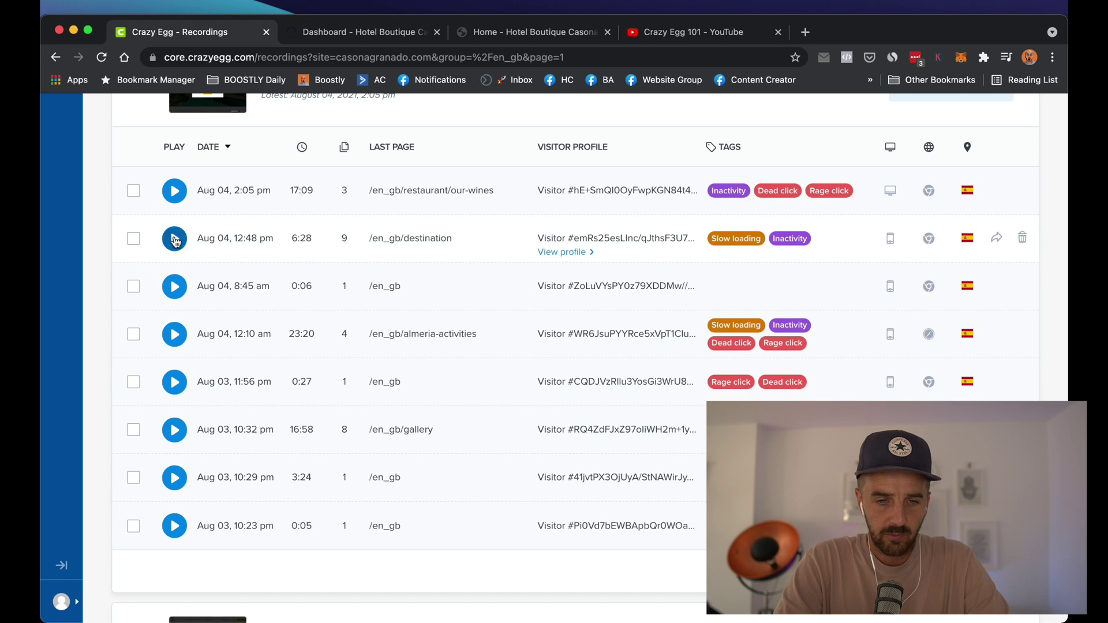
{"action": "left_click", "coordinate": [175, 239]}
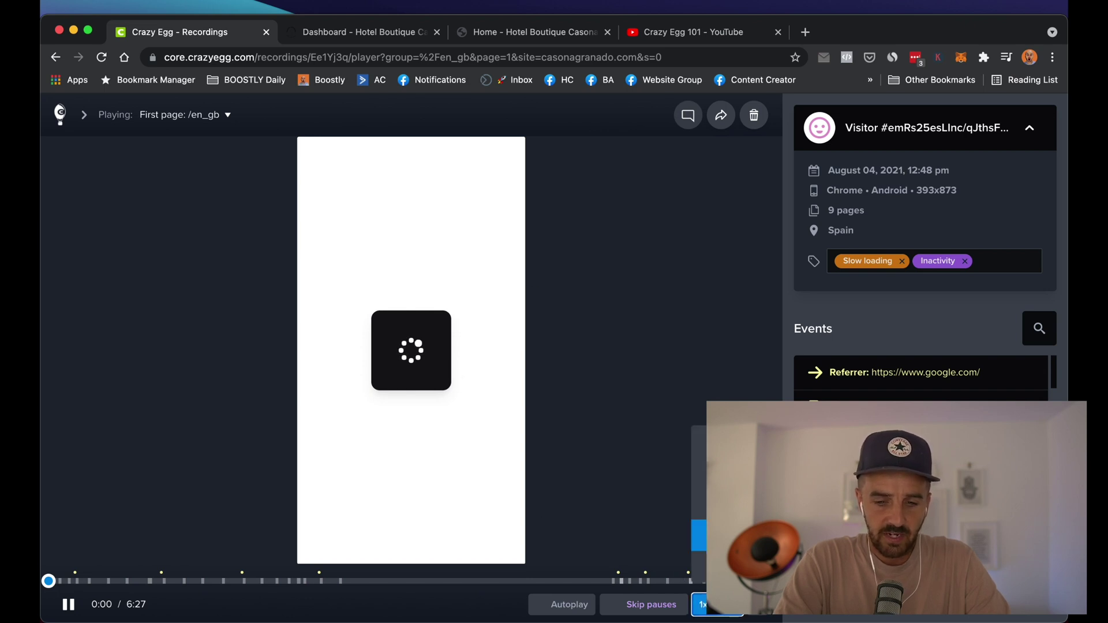
Watch the 12:48 pm Android session at 2x speed, then go back to the Recordings overview
{"action": "left_click", "coordinate": [700, 535]}
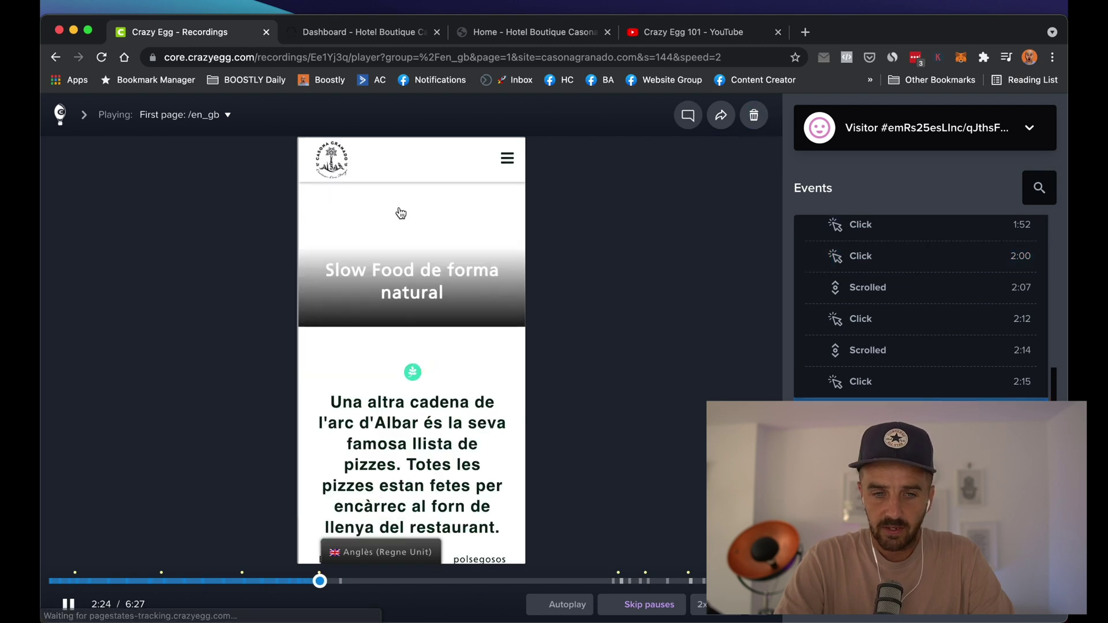
{"action": "left_click", "coordinate": [59, 118]}
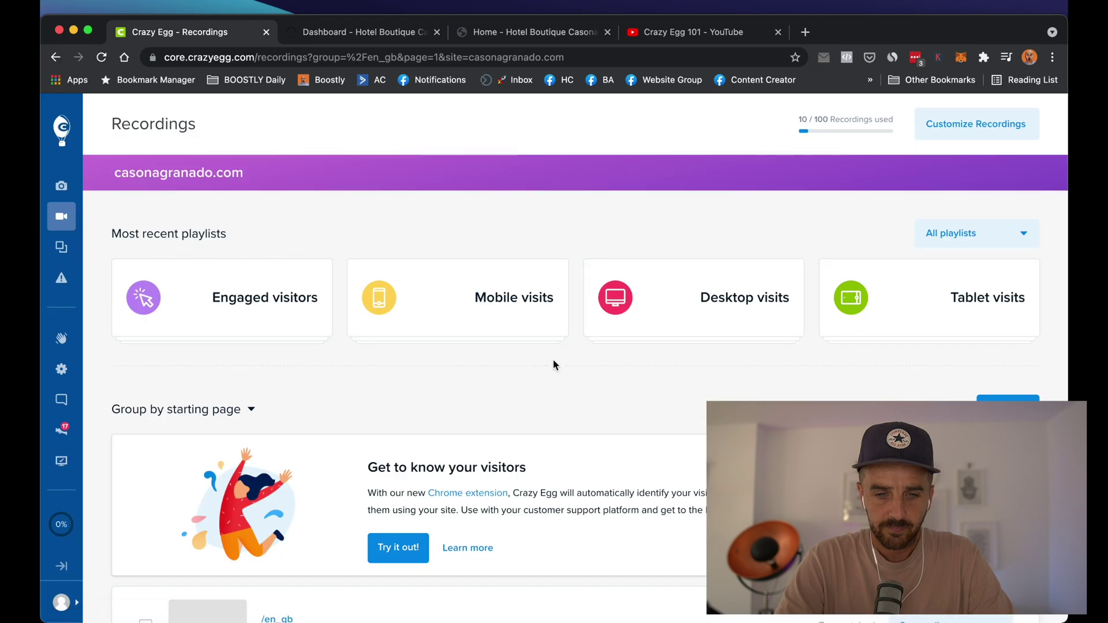
Scroll the recordings table, then switch over to the hotel's WordPress Dashboard tab
{"action": "scroll", "coordinate": [660, 529], "scroll_direction": "down", "scroll_amount": 8}
{"action": "scroll", "coordinate": [660, 525], "scroll_direction": "down", "scroll_amount": 2}
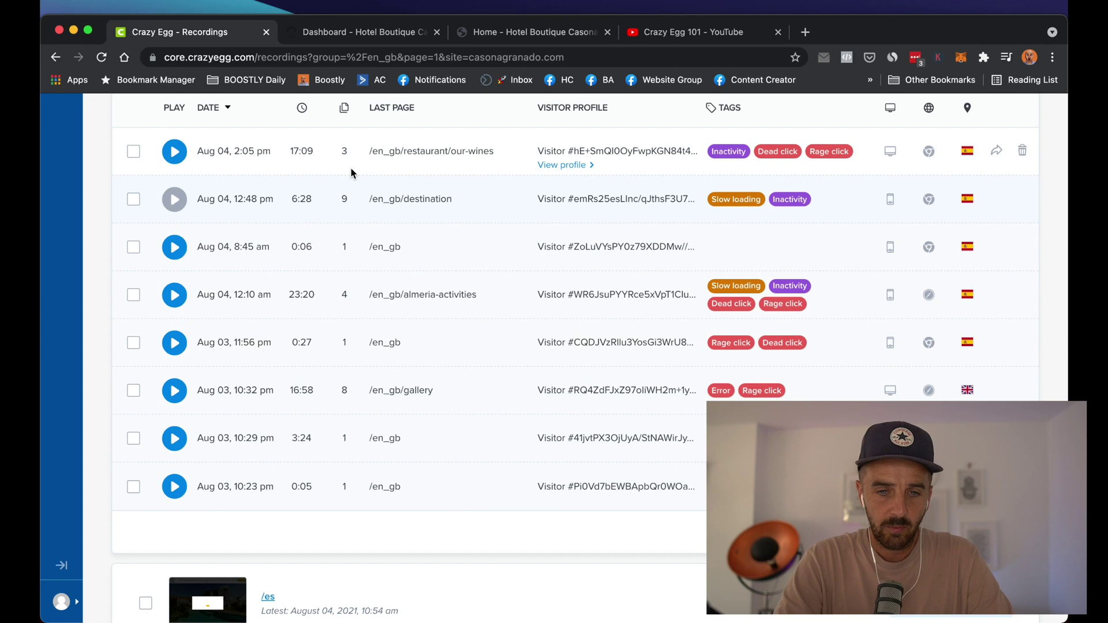
{"action": "left_click", "coordinate": [364, 32]}
Dismiss the homepage's COVID-19 popup and go to the Bedrooms page via Book Now
{"action": "left_click", "coordinate": [555, 33]}
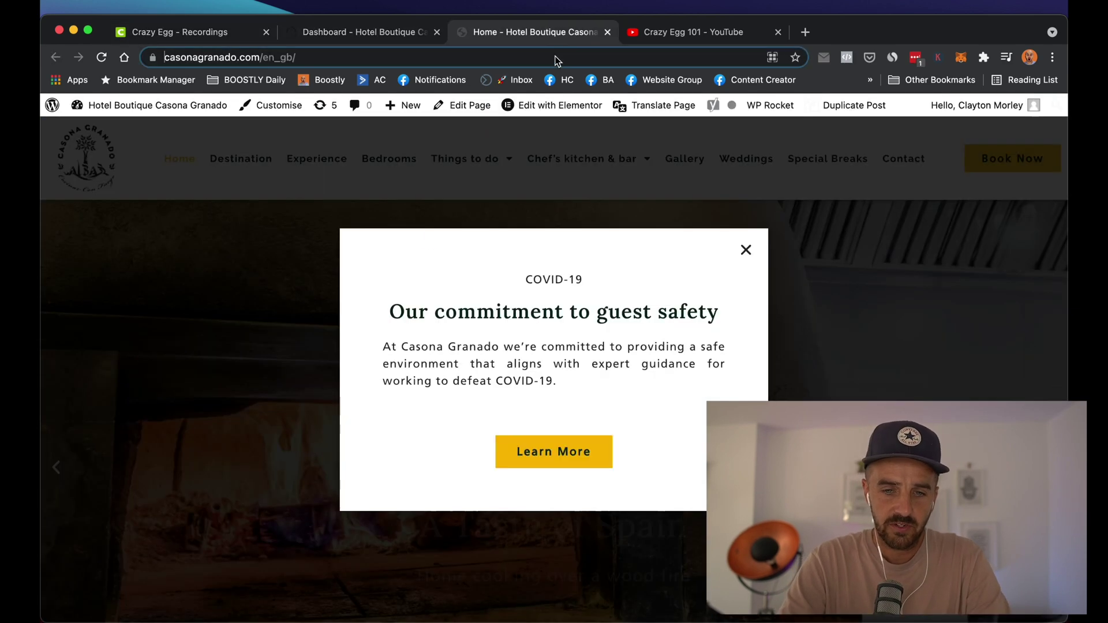
{"action": "left_click", "coordinate": [746, 251]}
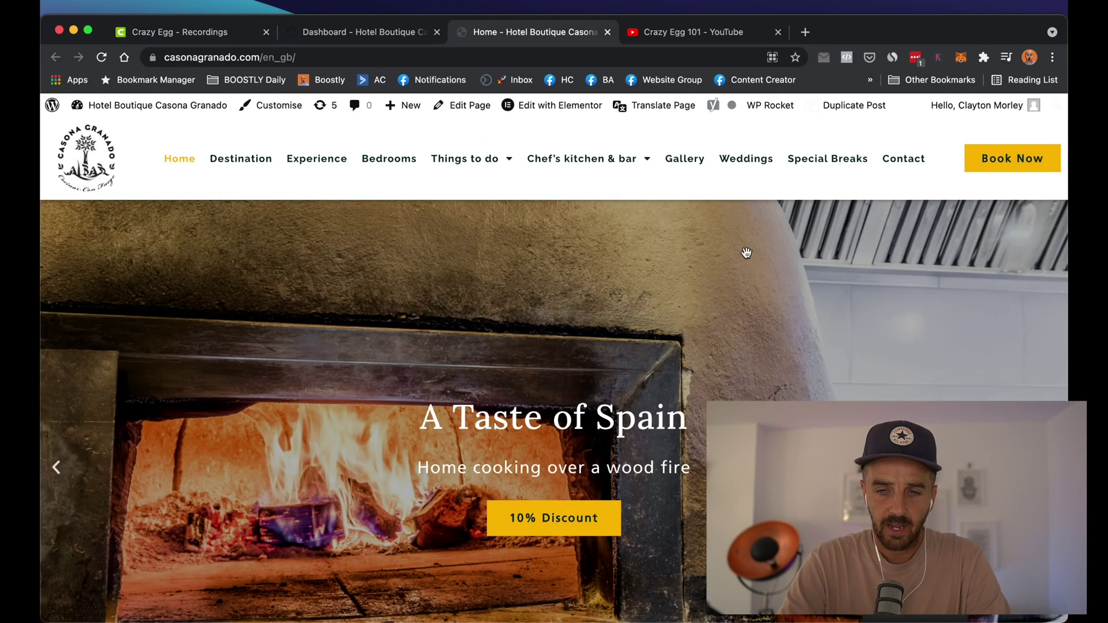
{"action": "left_click", "coordinate": [1017, 166]}
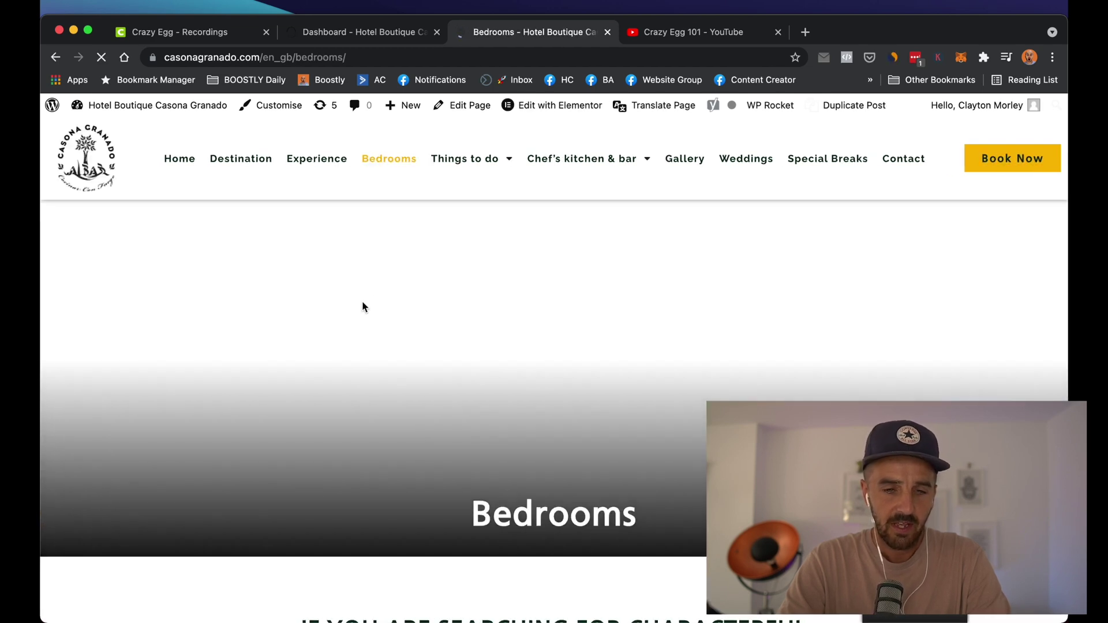
{"action": "scroll", "coordinate": [526, 309], "scroll_direction": "down", "scroll_amount": 6}
{"action": "scroll", "coordinate": [528, 303], "scroll_direction": "down", "scroll_amount": 15}
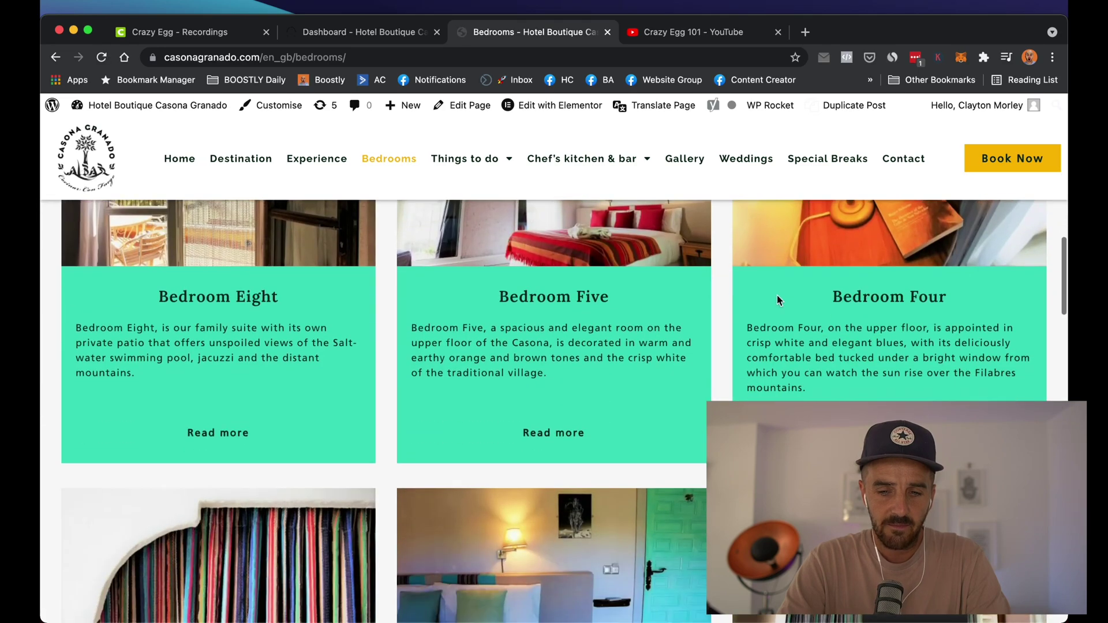
{"action": "scroll", "coordinate": [777, 300], "scroll_direction": "down", "scroll_amount": 3}
Browse the Bedrooms room cards, go back to the homepage, then bring up the WordPress dashboard
{"action": "scroll", "coordinate": [687, 406], "scroll_direction": "up", "scroll_amount": 15}
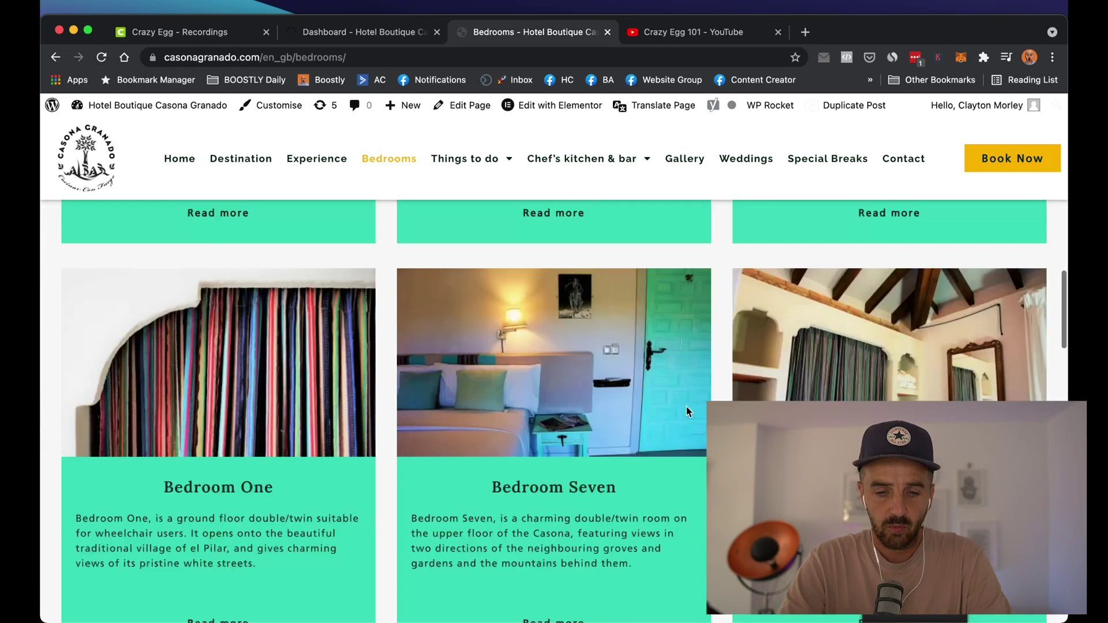
{"action": "scroll", "coordinate": [687, 407], "scroll_direction": "down", "scroll_amount": 10}
{"action": "scroll", "coordinate": [687, 406], "scroll_direction": "down", "scroll_amount": 5}
{"action": "scroll", "coordinate": [687, 406], "scroll_direction": "up", "scroll_amount": 5}
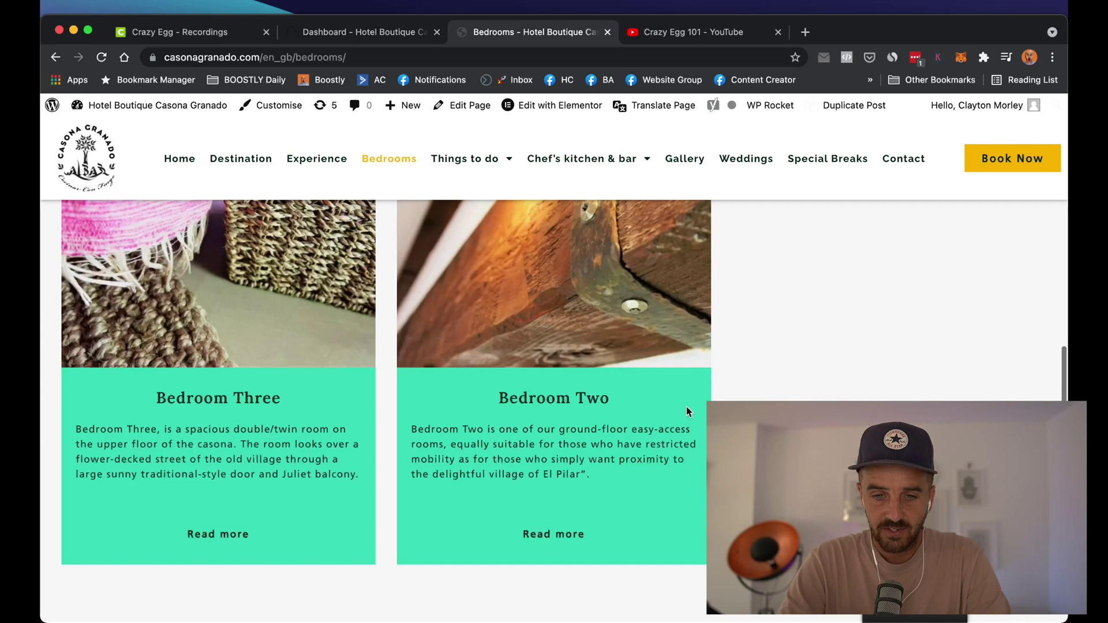
{"action": "scroll", "coordinate": [687, 407], "scroll_direction": "down", "scroll_amount": 10}
{"action": "key", "text": "super+bracketleft"}
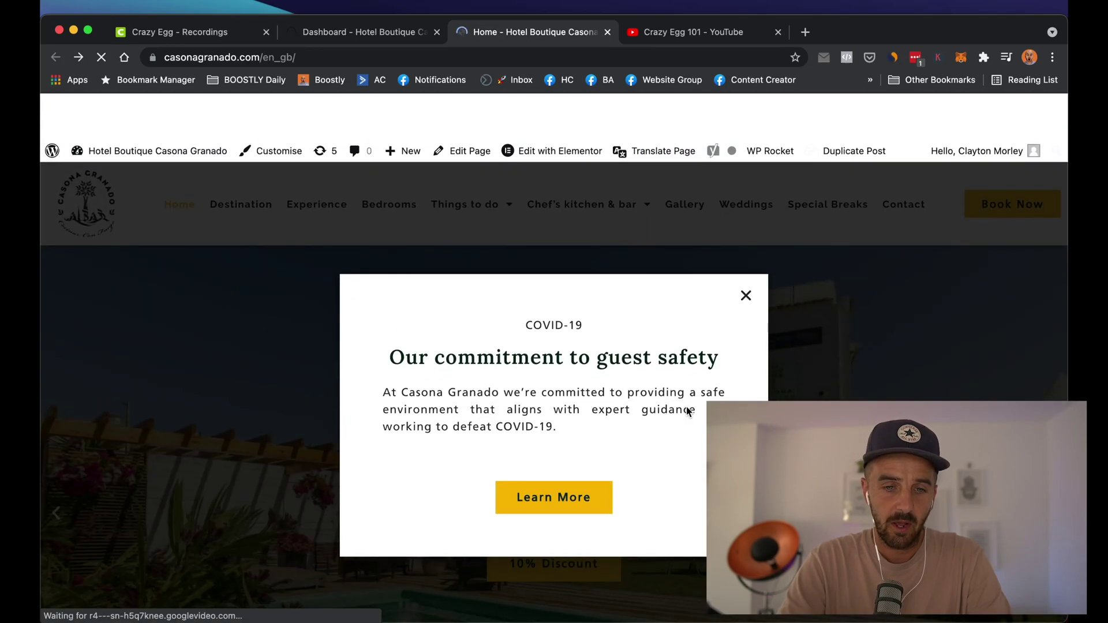
{"action": "left_click", "coordinate": [342, 41]}
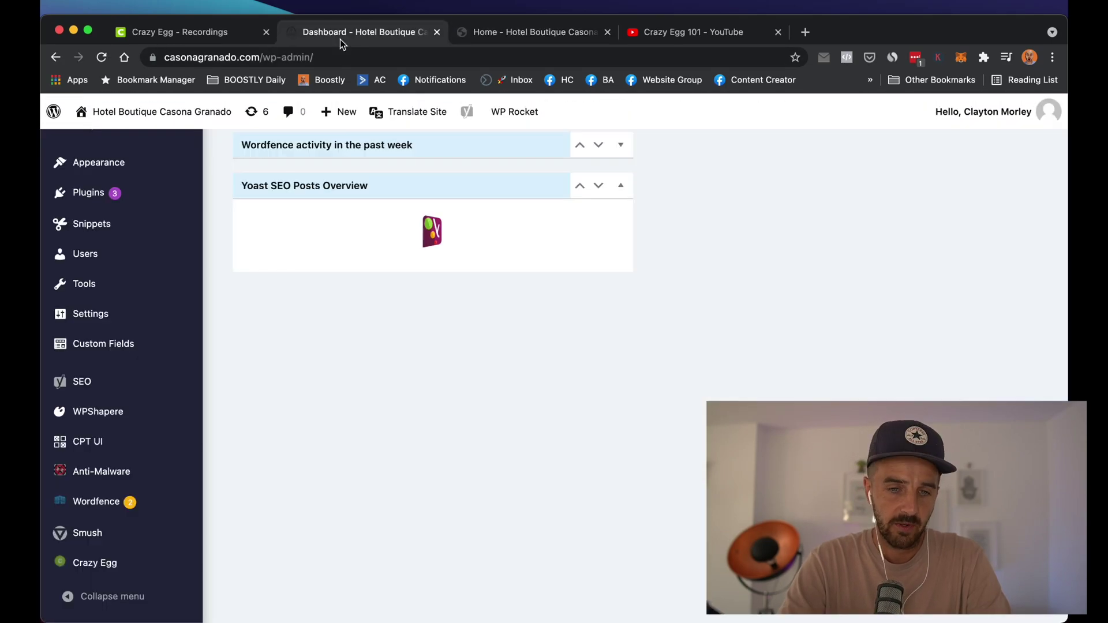
Return to the casonagranado.com Recordings page, scrolled to the top showing 10 of 100 recordings used
{"action": "left_click", "coordinate": [182, 35]}
{"action": "scroll", "coordinate": [512, 400], "scroll_direction": "up", "scroll_amount": 7}
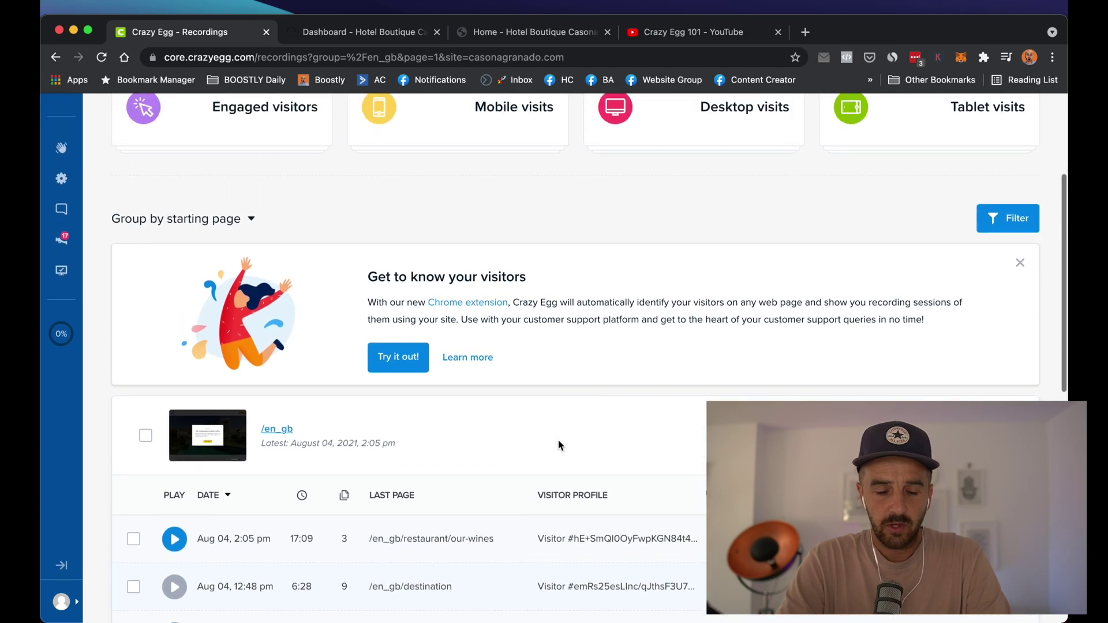
{"action": "scroll", "coordinate": [558, 445], "scroll_direction": "up", "scroll_amount": 4}
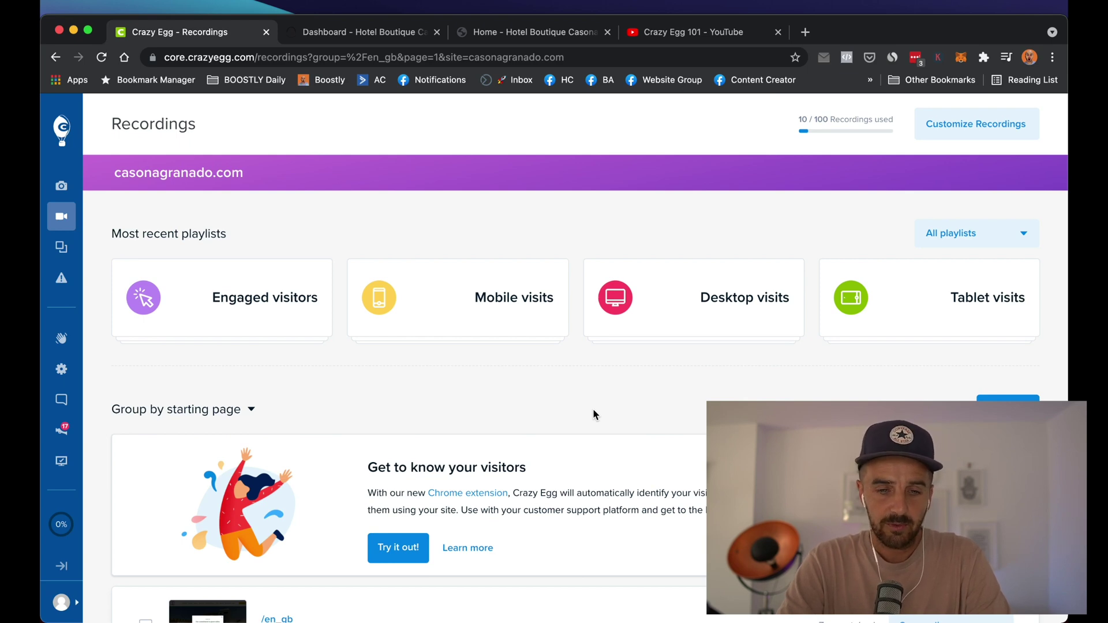
{"action": "scroll", "coordinate": [594, 415], "scroll_direction": "down", "scroll_amount": 8}
{"action": "scroll", "coordinate": [472, 435], "scroll_direction": "up", "scroll_amount": 8}
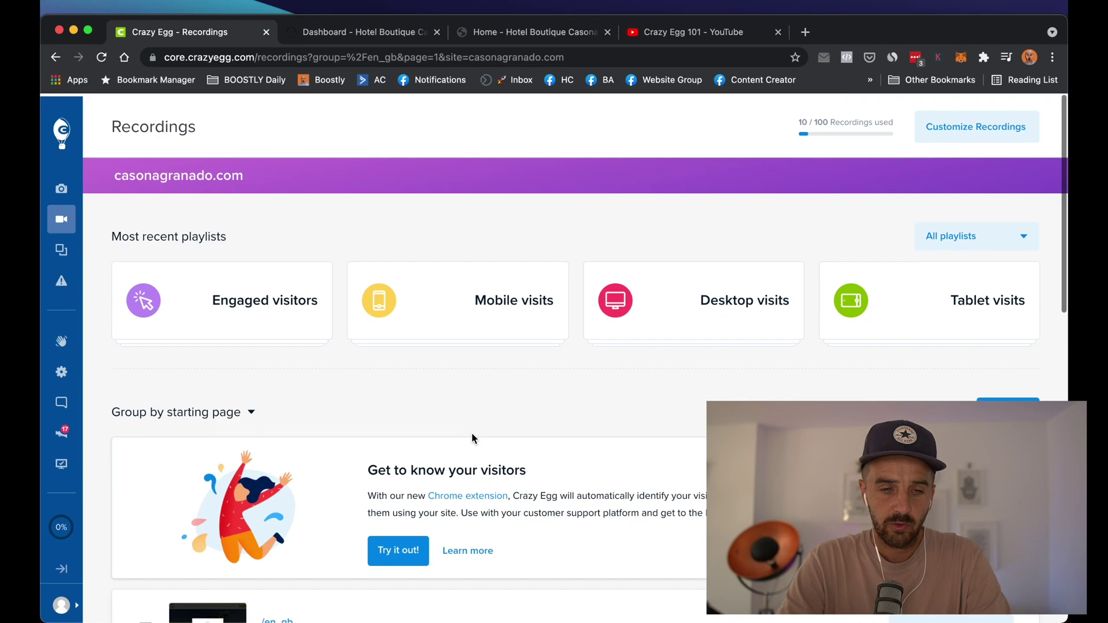